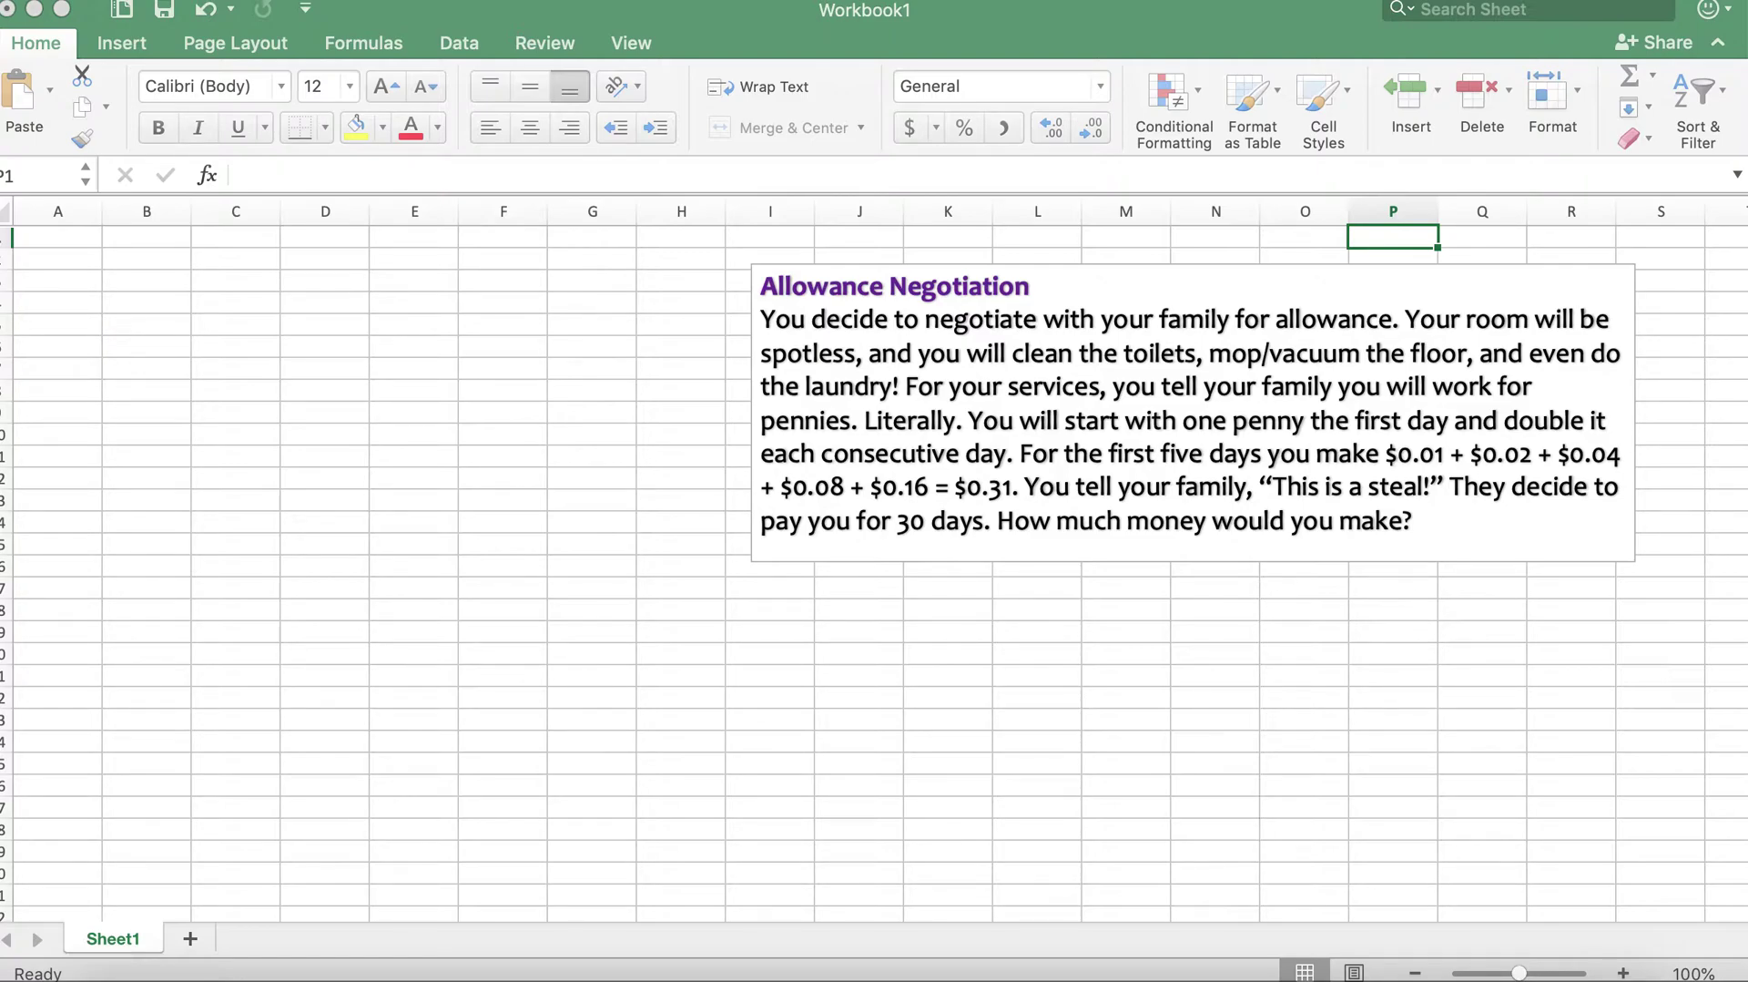
# Enter the headers Day, Amount that day and Sum in A1:C1, and widen column B to fit its header
pyautogui.click(53, 246)
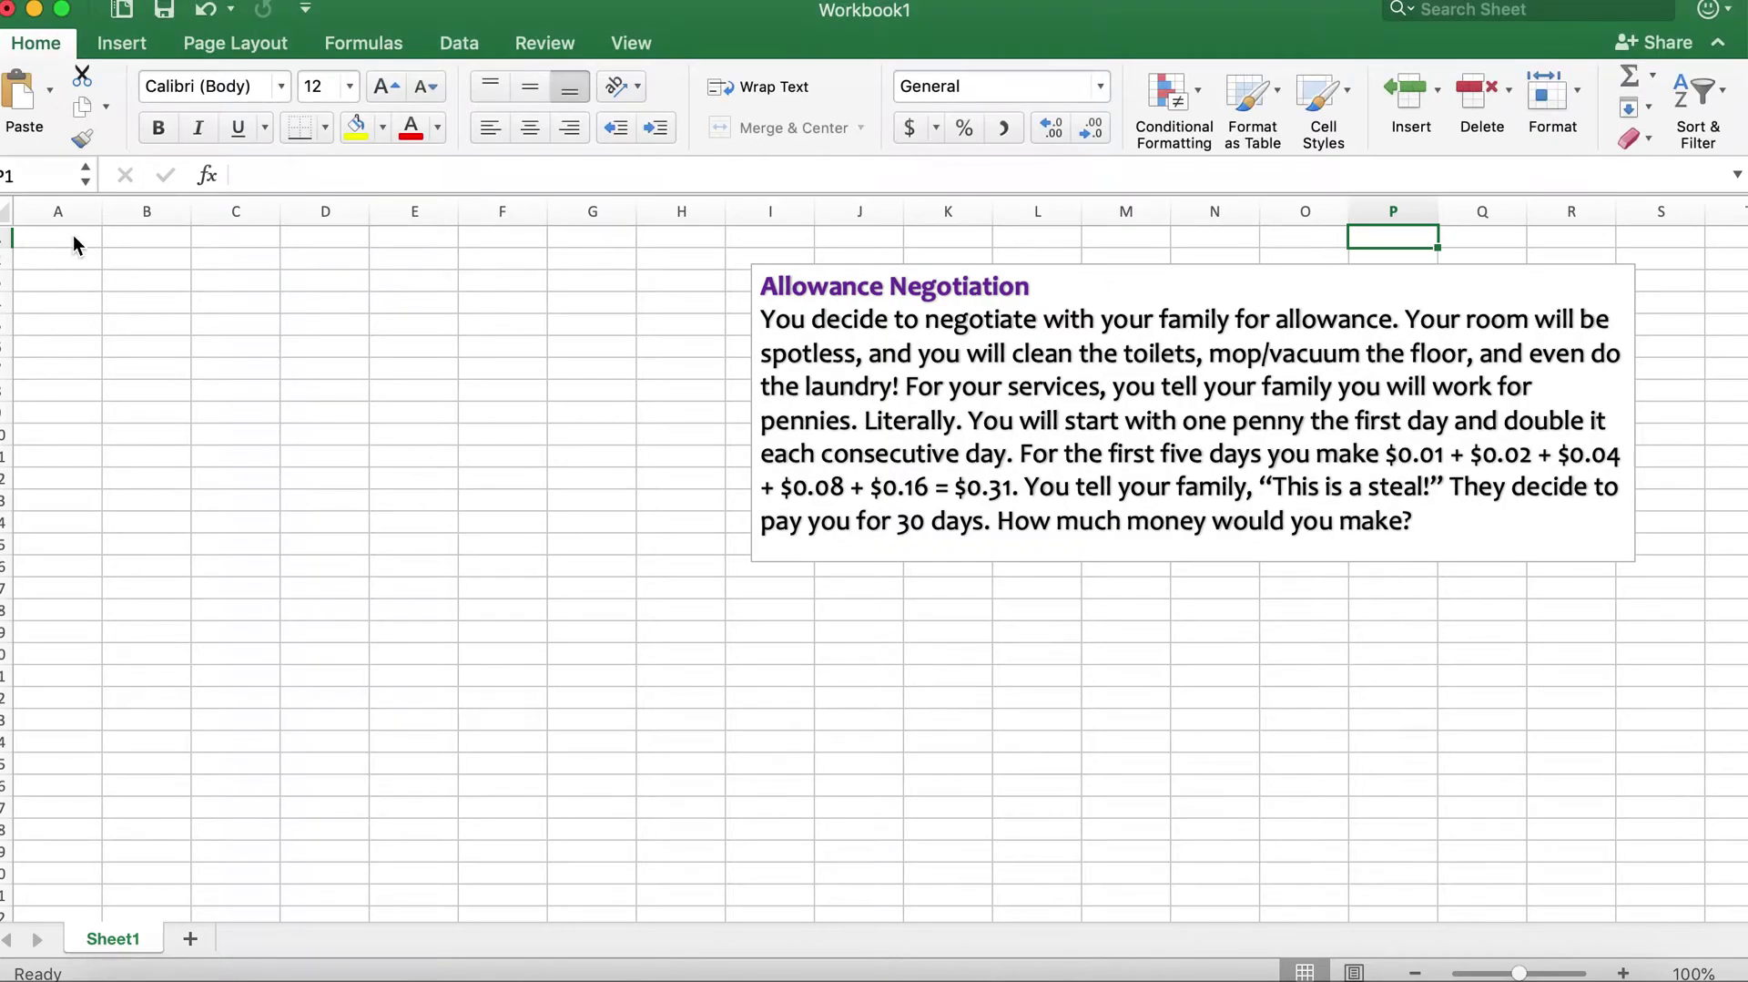
pyautogui.click(69, 237)
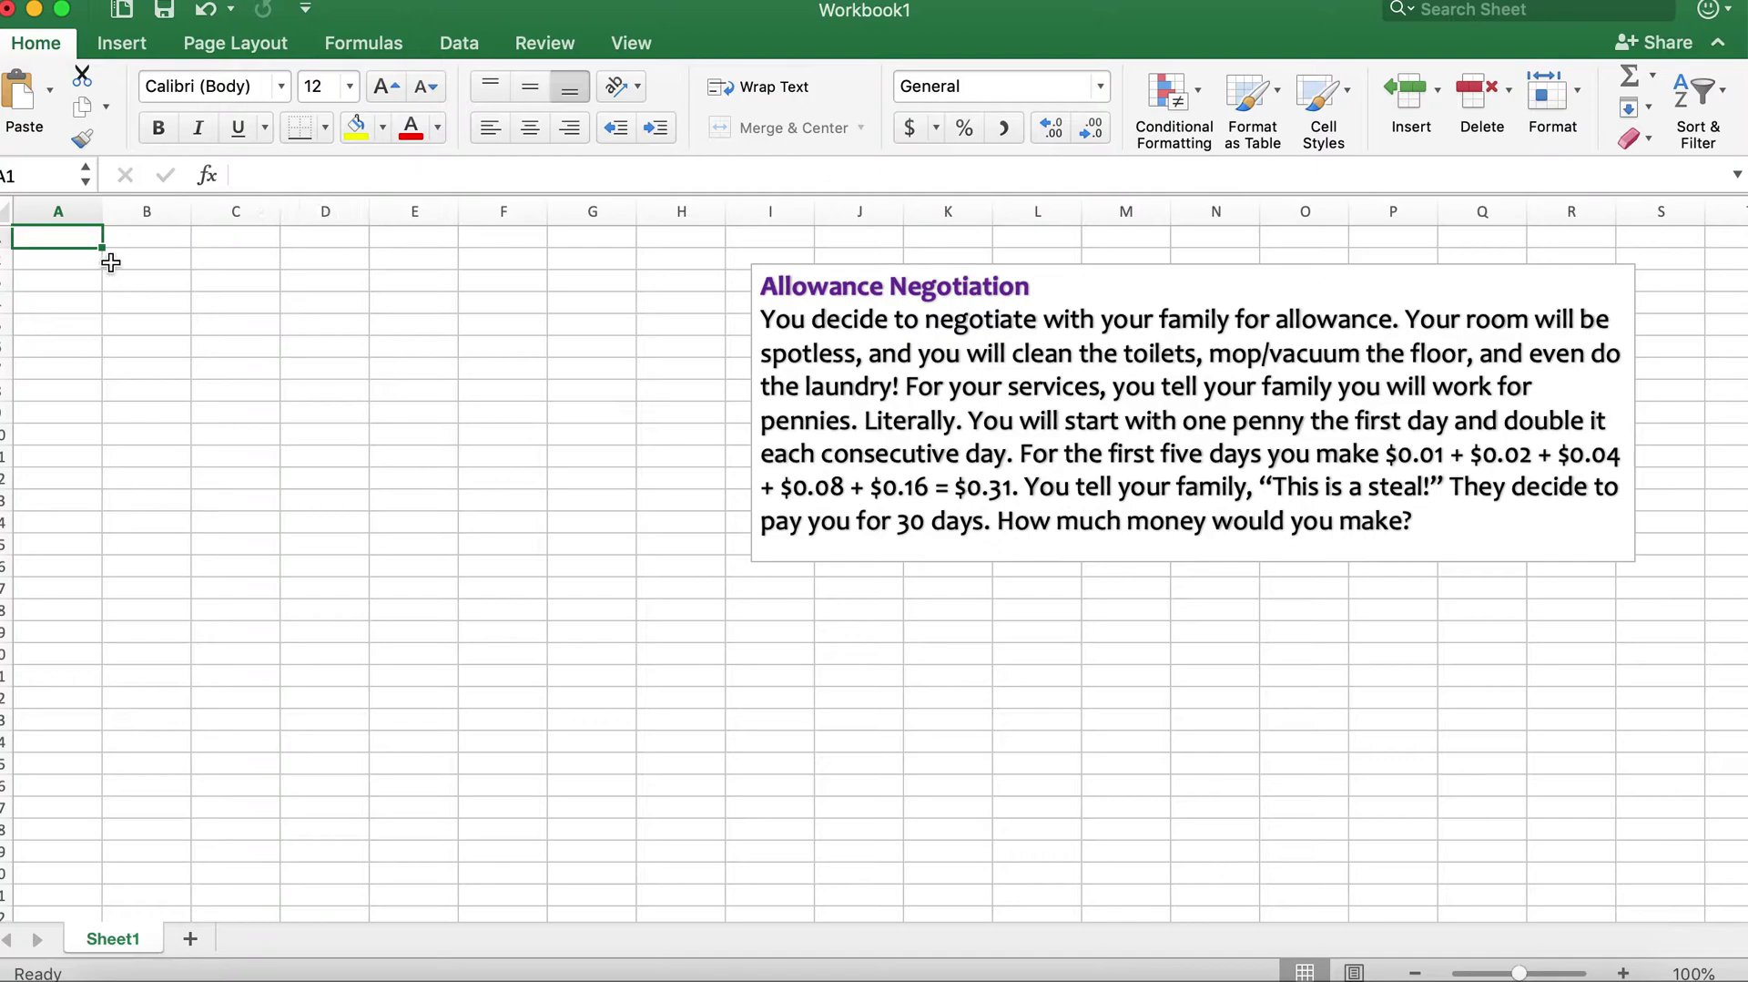
pyautogui.write('Day')
pyautogui.press('Tab')
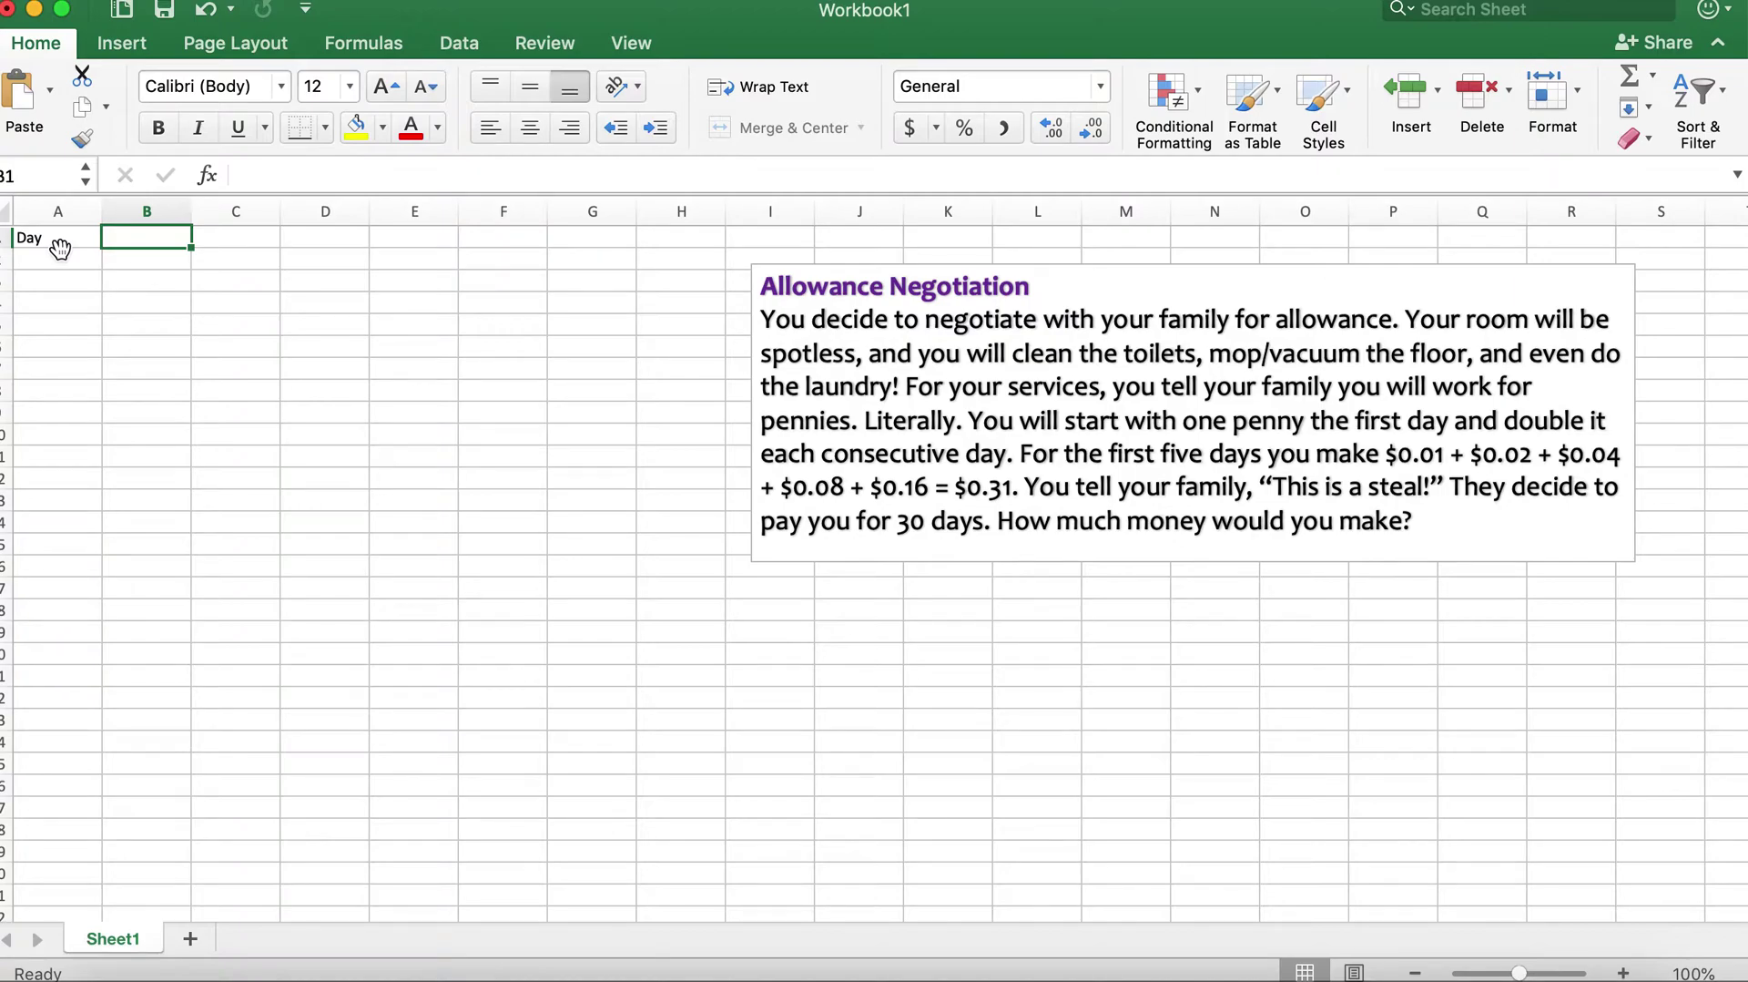
pyautogui.write('Amount tha')
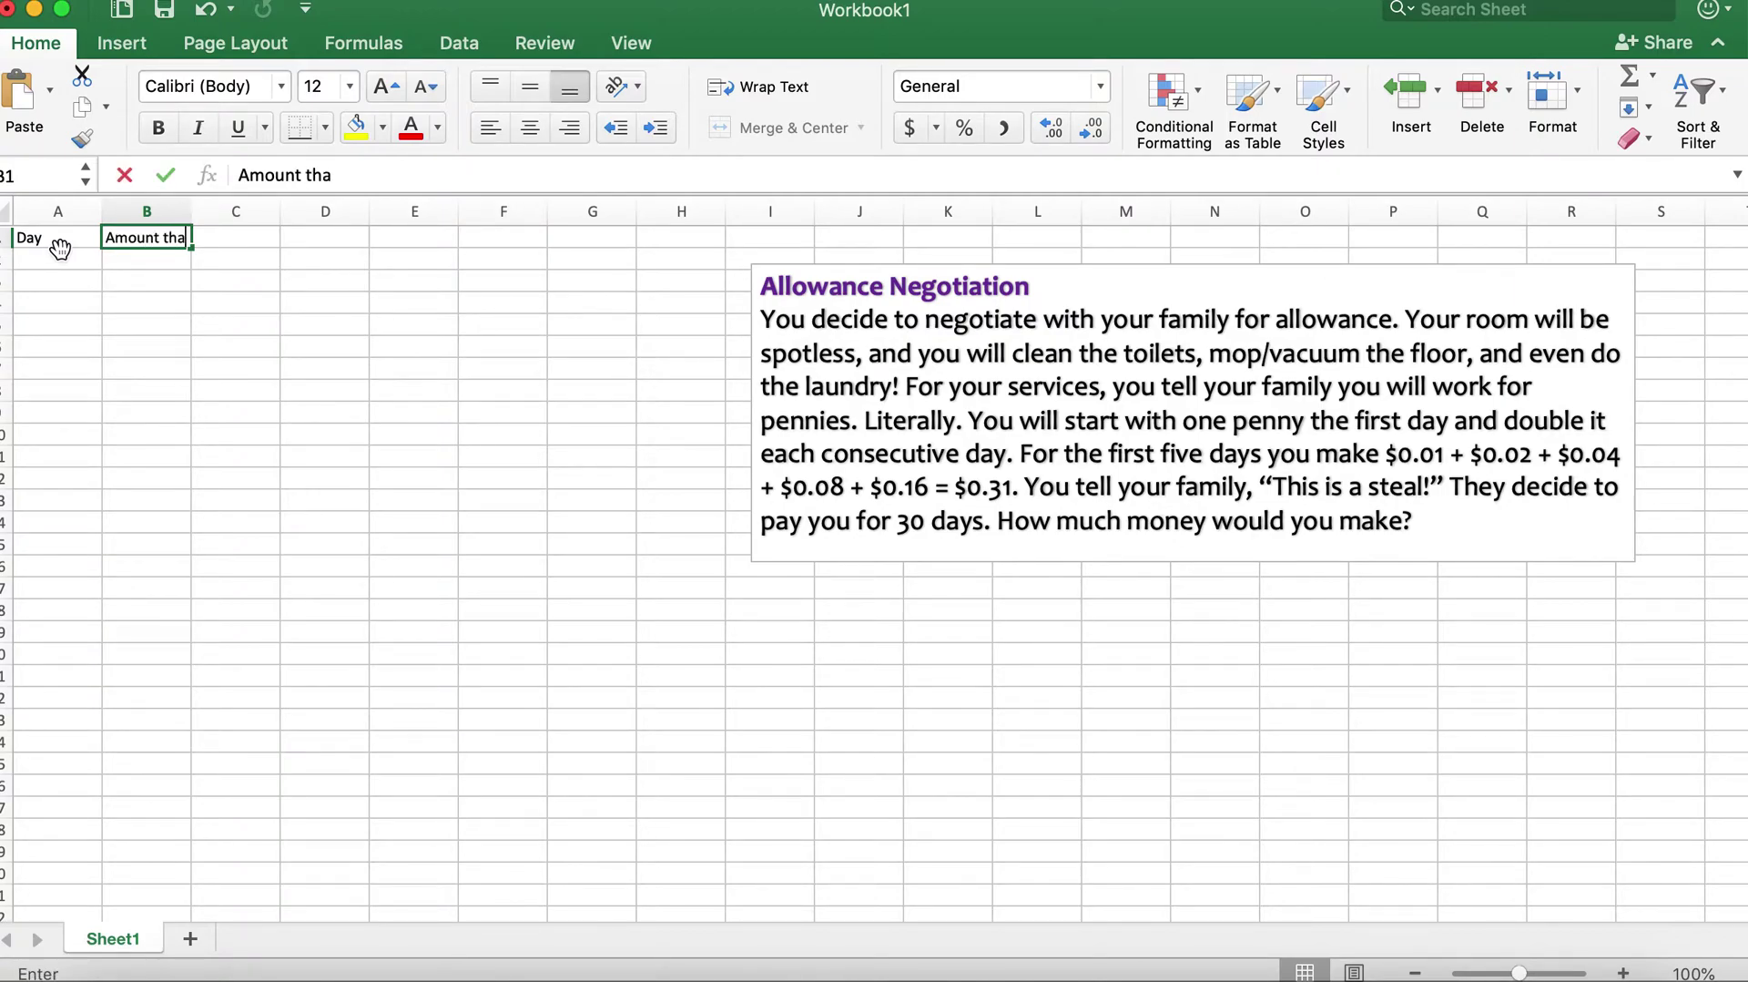
pyautogui.write('t day')
pyautogui.press('Tab')
pyautogui.write('Sum')
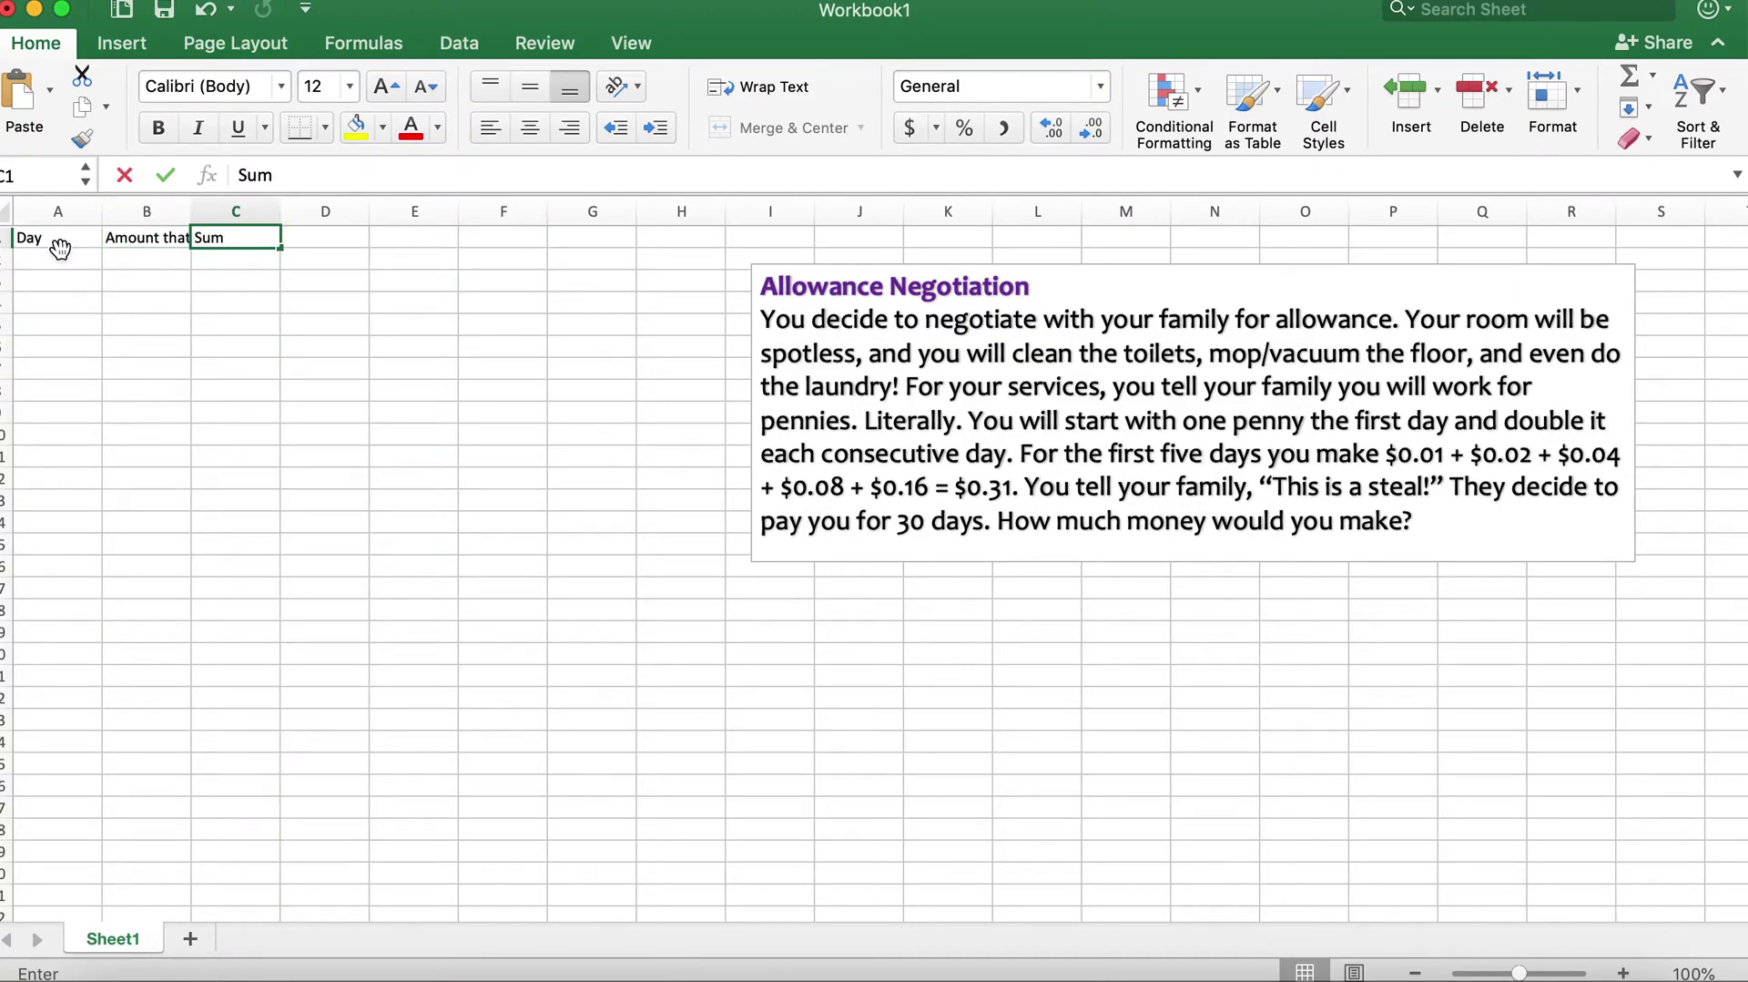
pyautogui.click(325, 377)
pyautogui.moveTo(191, 212); pyautogui.dragTo(230, 211)
# Enter the day numbers 1 through 7 down the Day column, starting in A2
pyautogui.click(76, 264)
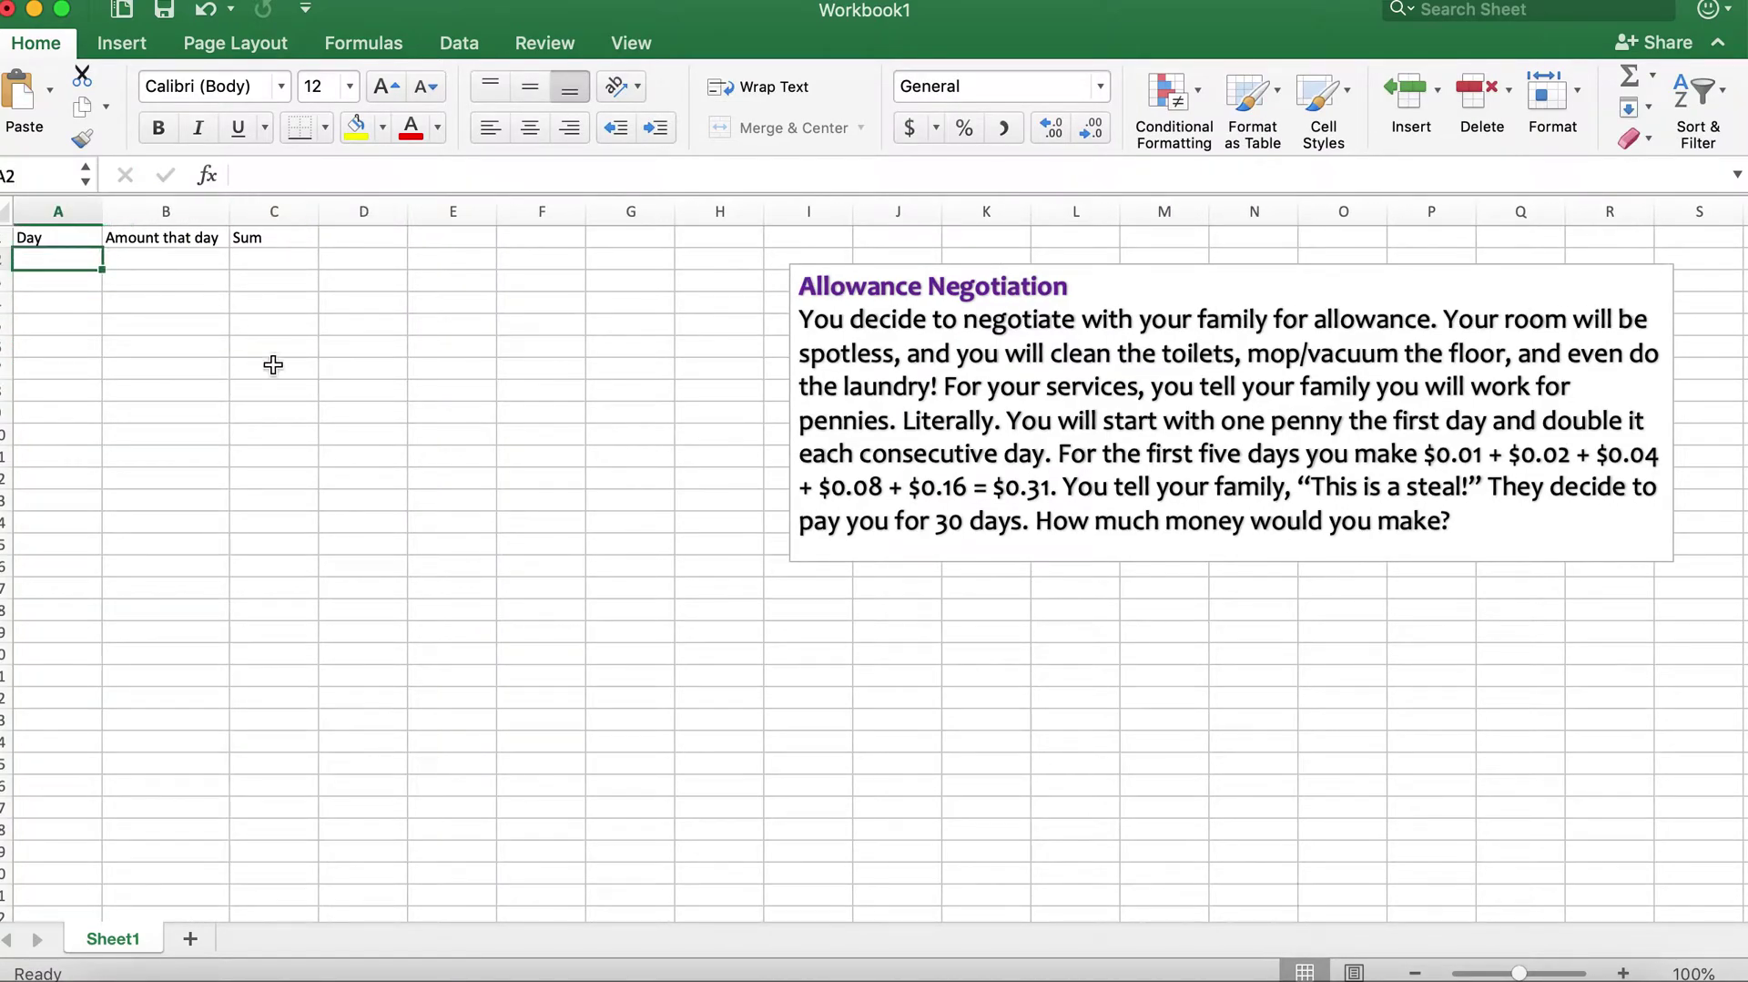
pyautogui.write('1')
pyautogui.press('Return')
pyautogui.write('2')
pyautogui.press('Return')
pyautogui.write('3')
pyautogui.press('Return')
pyautogui.write('4')
pyautogui.press('Return')
pyautogui.write('5')
pyautogui.press('Return')
pyautogui.write('6')
pyautogui.press('Return')
pyautogui.write('7')
pyautogui.press('Return')
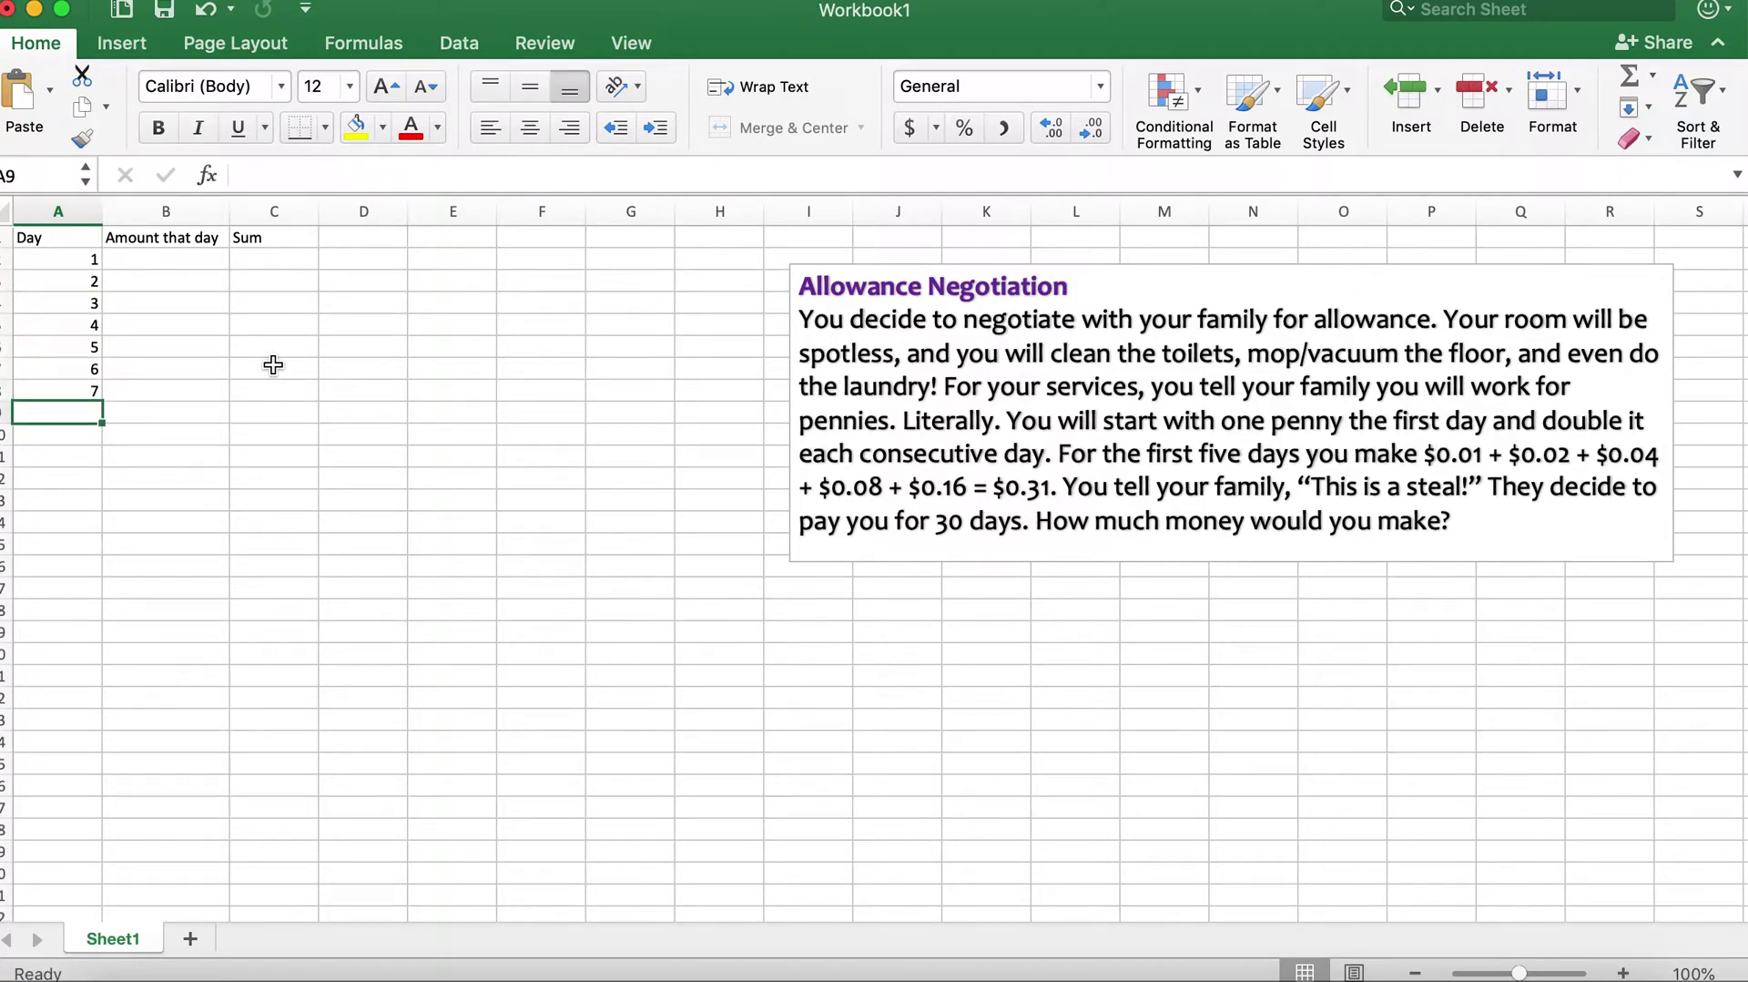
# Extend the day number series down column A through day 30 in A31
pyautogui.click(85, 264)
pyautogui.moveTo(86, 277); pyautogui.dragTo(87, 896)
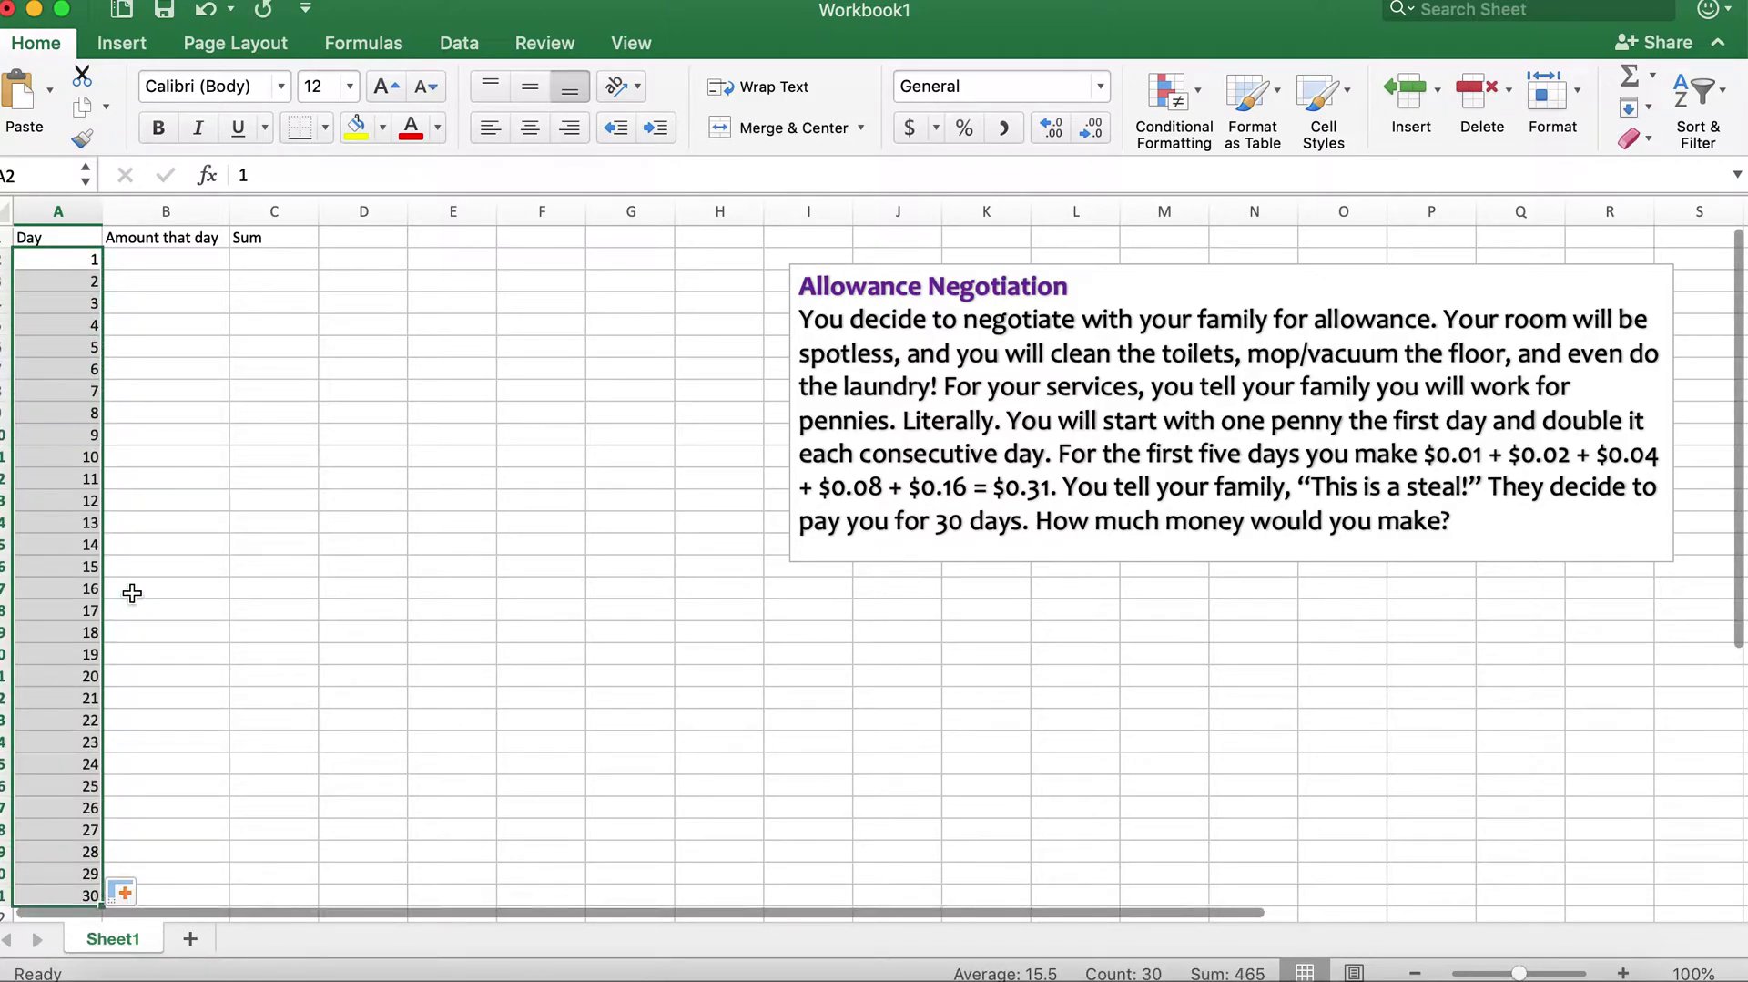
pyautogui.moveTo(129, 591); pyautogui.dragTo(201, 610)
pyautogui.click(200, 610)
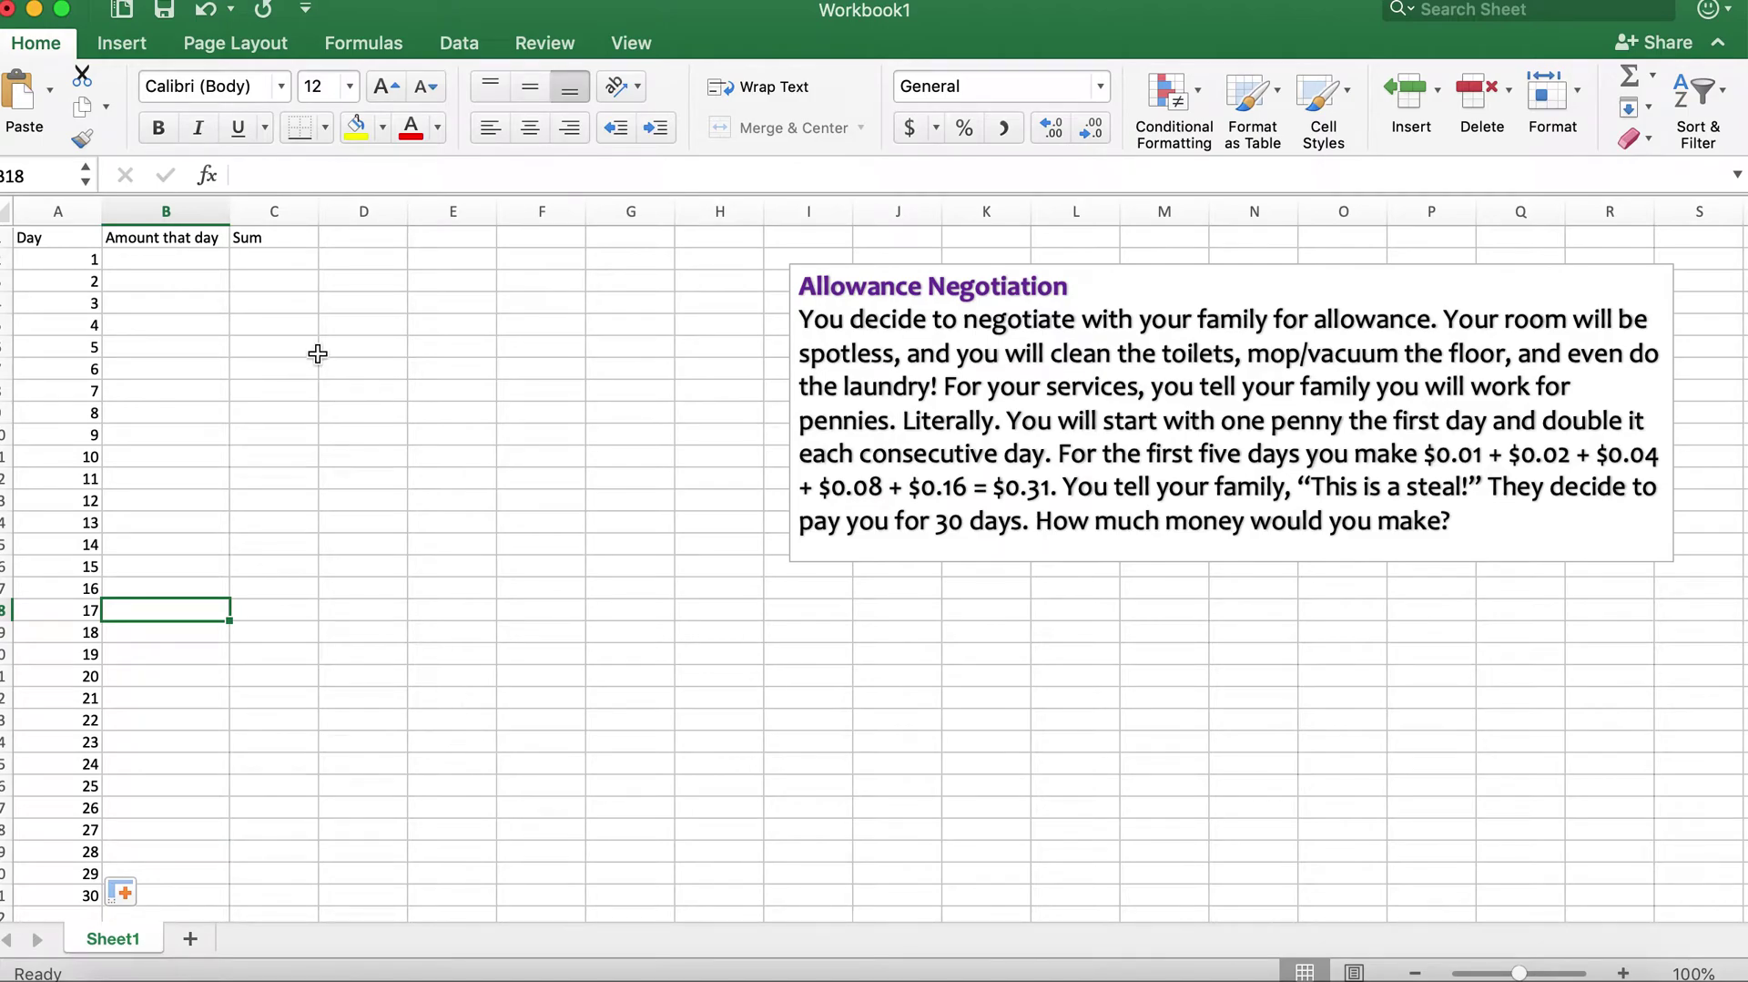
# Enter the first five daily amounts 0.01, 0.02, 0.04, 0.08 and 0.16 in B2:B6
pyautogui.click(170, 258)
pyautogui.write('.01')
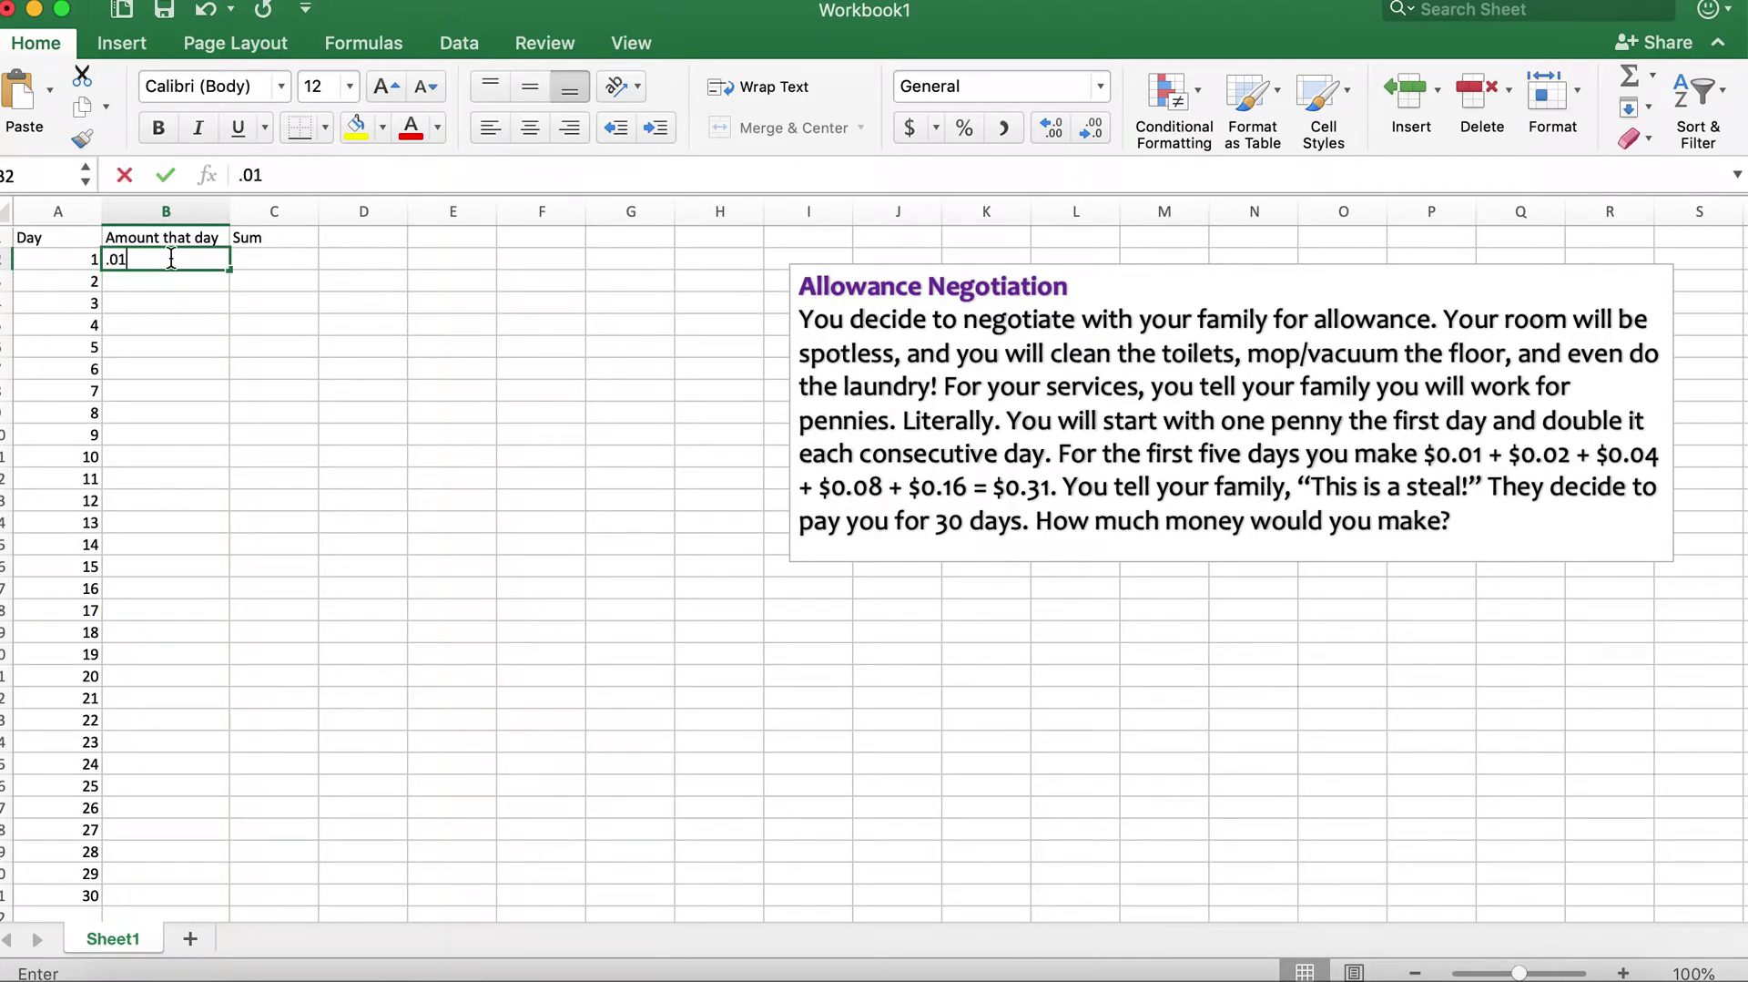
pyautogui.press('Return')
pyautogui.write('.01')
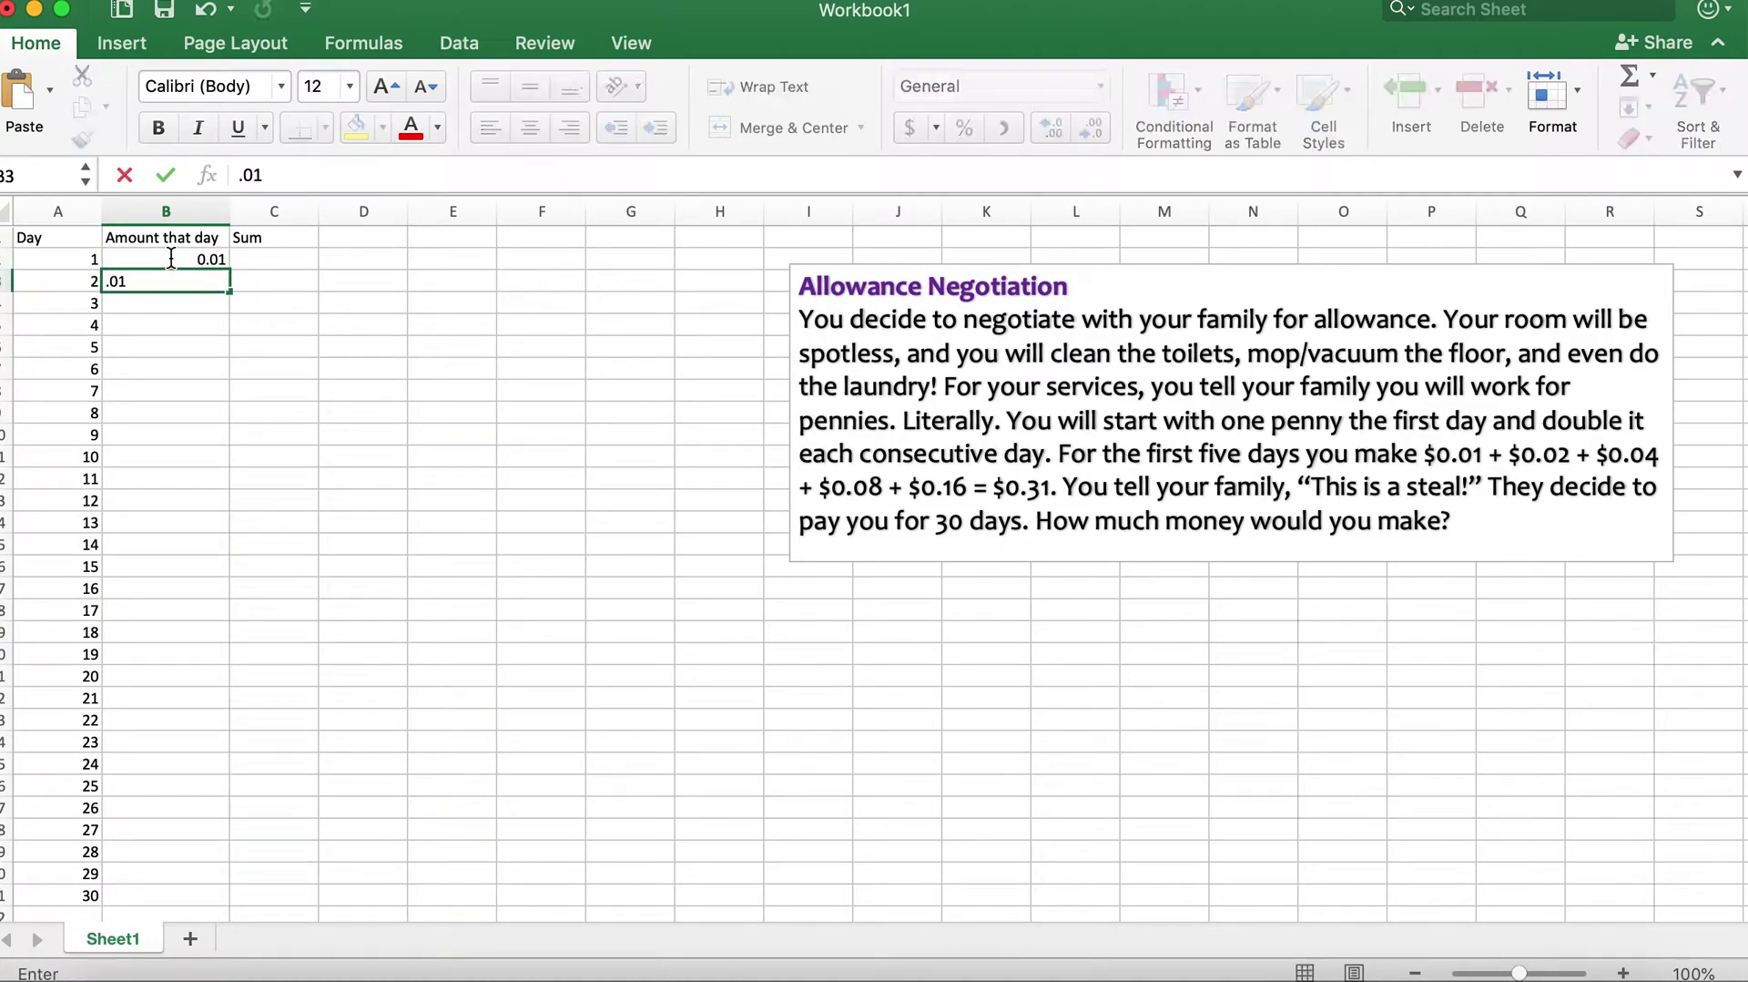
pyautogui.press('Return')
pyautogui.write('.04')
pyautogui.press('Return')
pyautogui.write('.08')
pyautogui.press('Return')
pyautogui.write('.16')
pyautogui.hotkey('ctrl', 'Return')
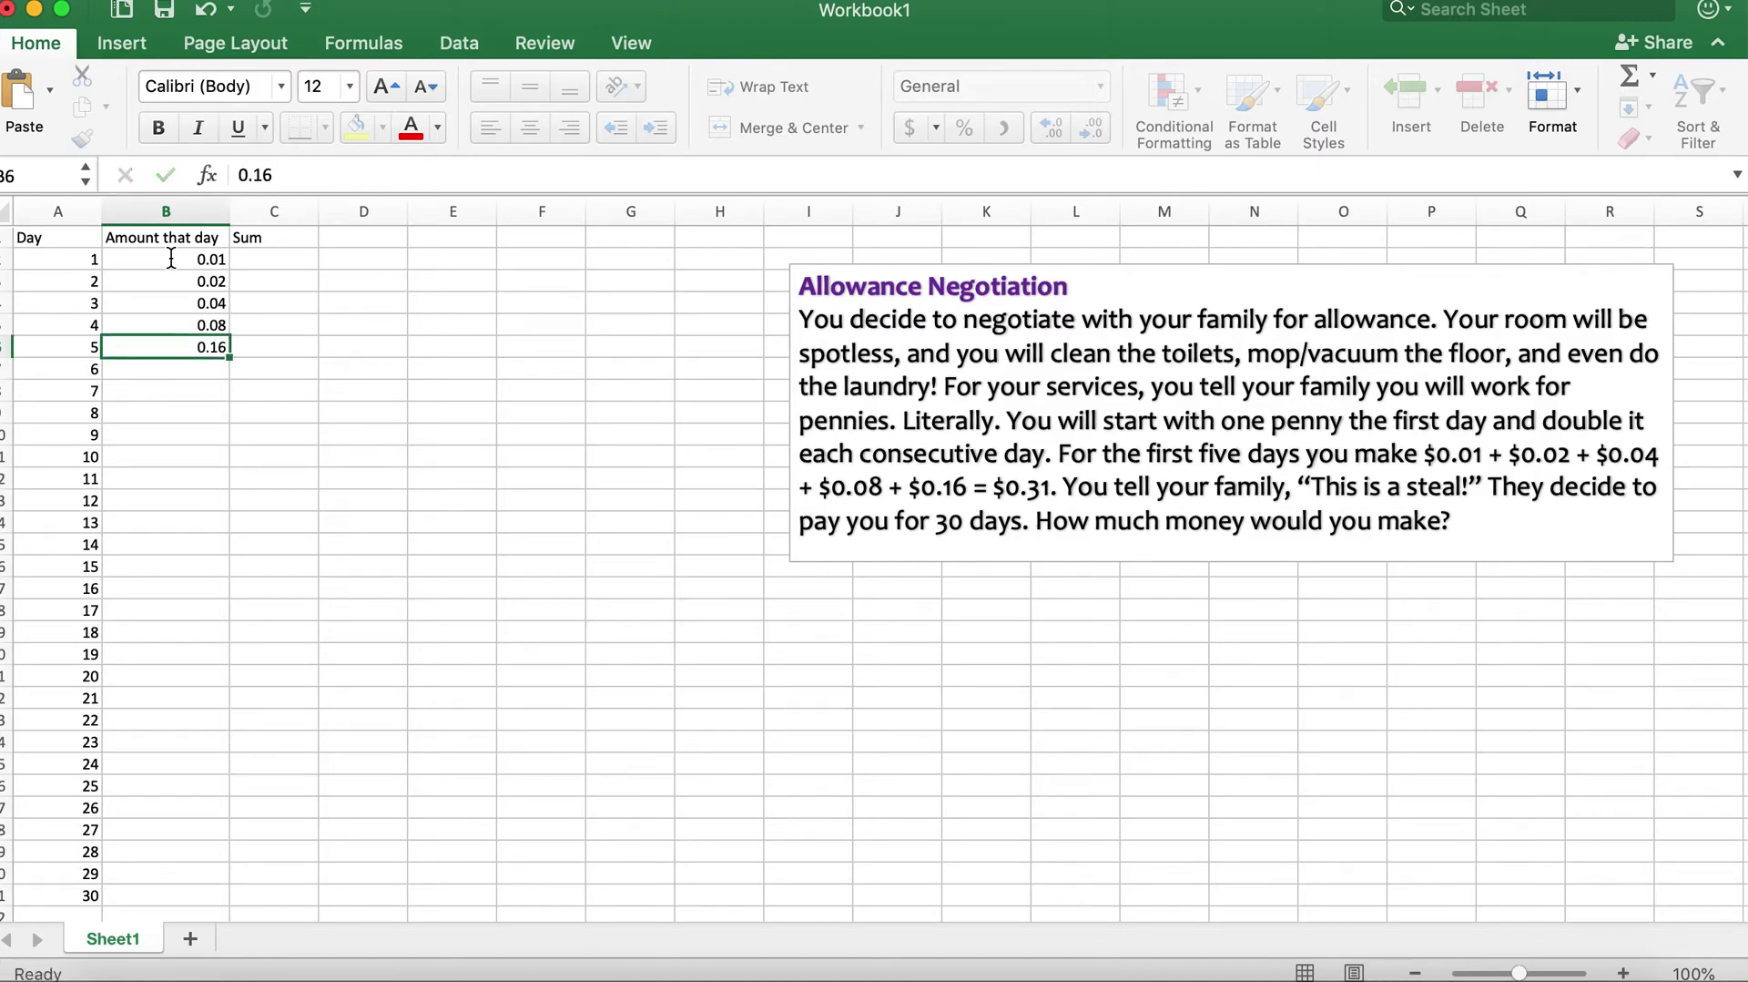
# Try to fill the five amounts in B2:B6 down through day 30, and undo the fill
pyautogui.moveTo(200, 258); pyautogui.dragTo(226, 903)
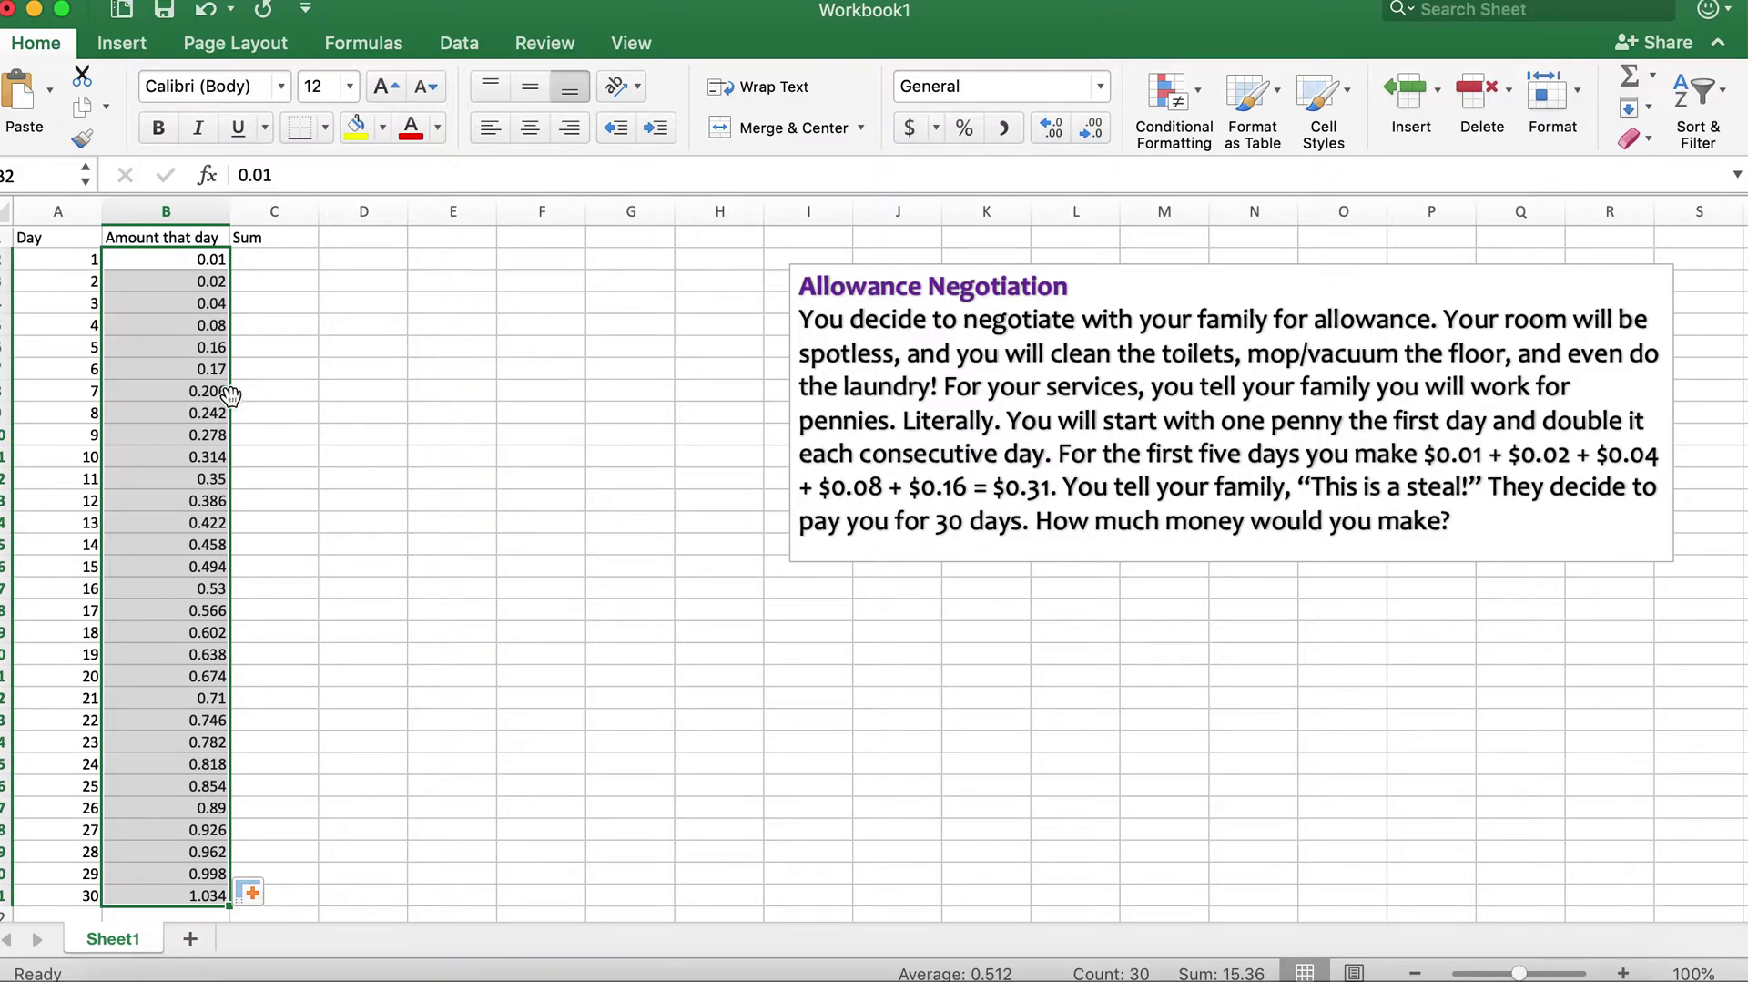
pyautogui.press('super+z')
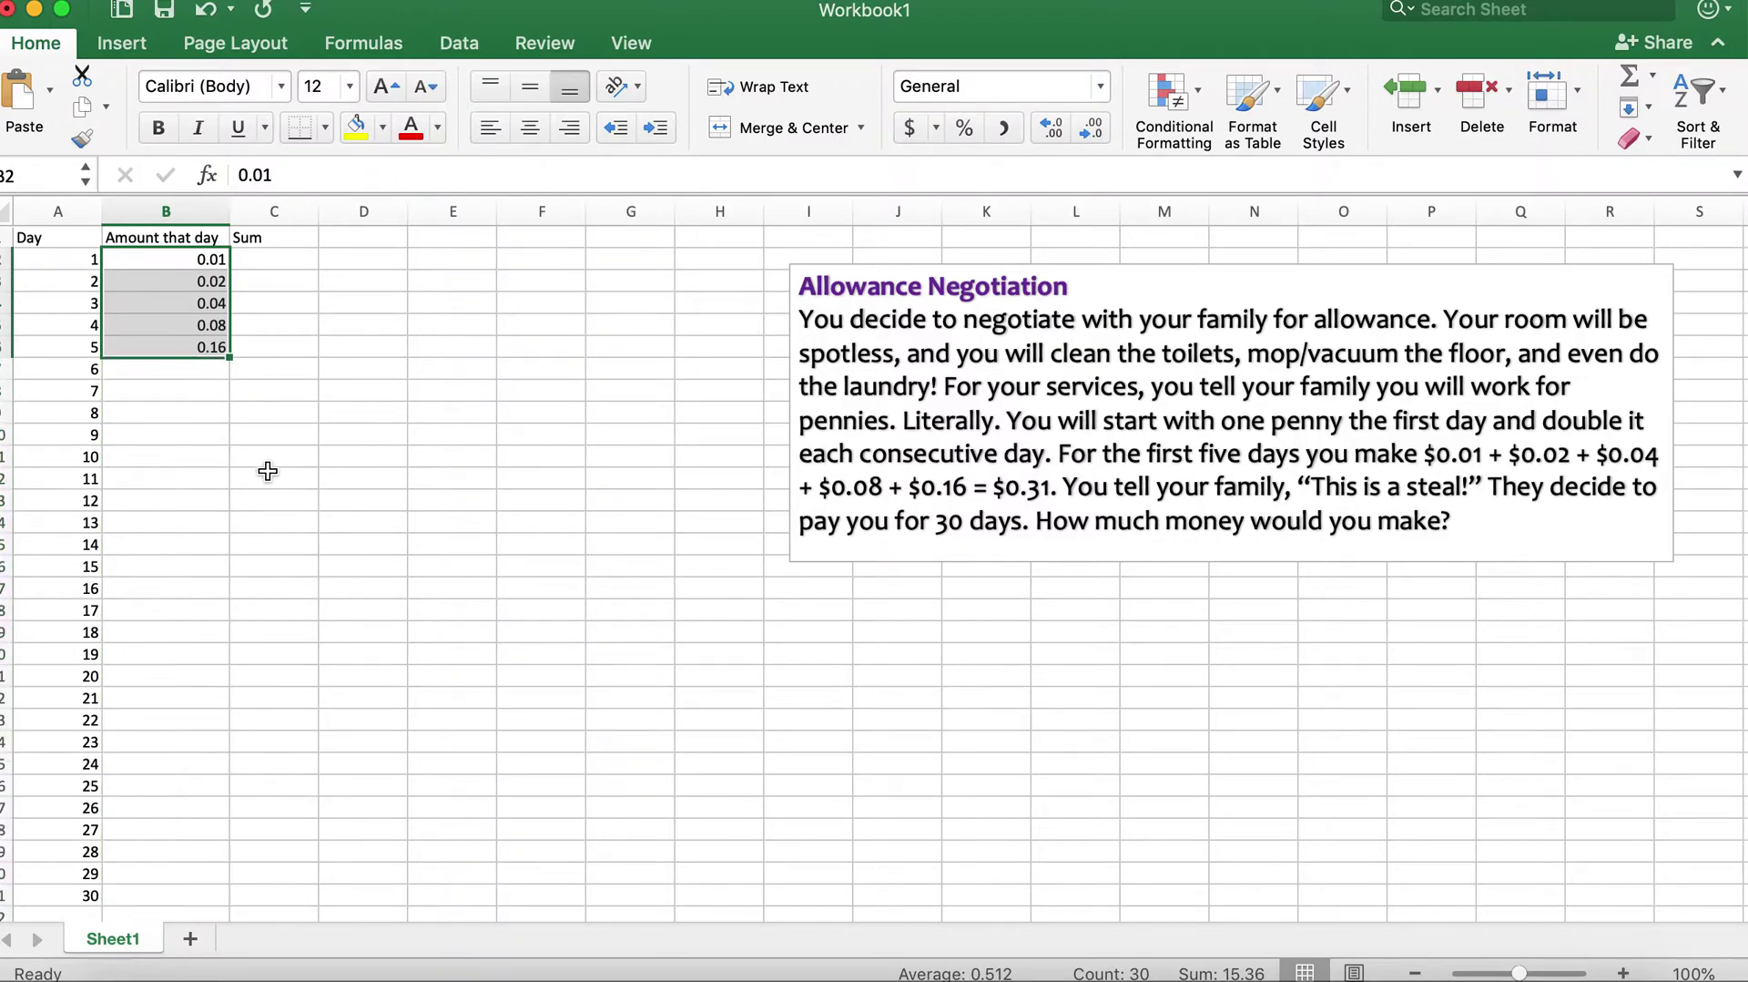
pyautogui.click(280, 434)
# Calculate the day 6 amount in B7 by doubling the previous day with the formula =B6*2
pyautogui.click(182, 369)
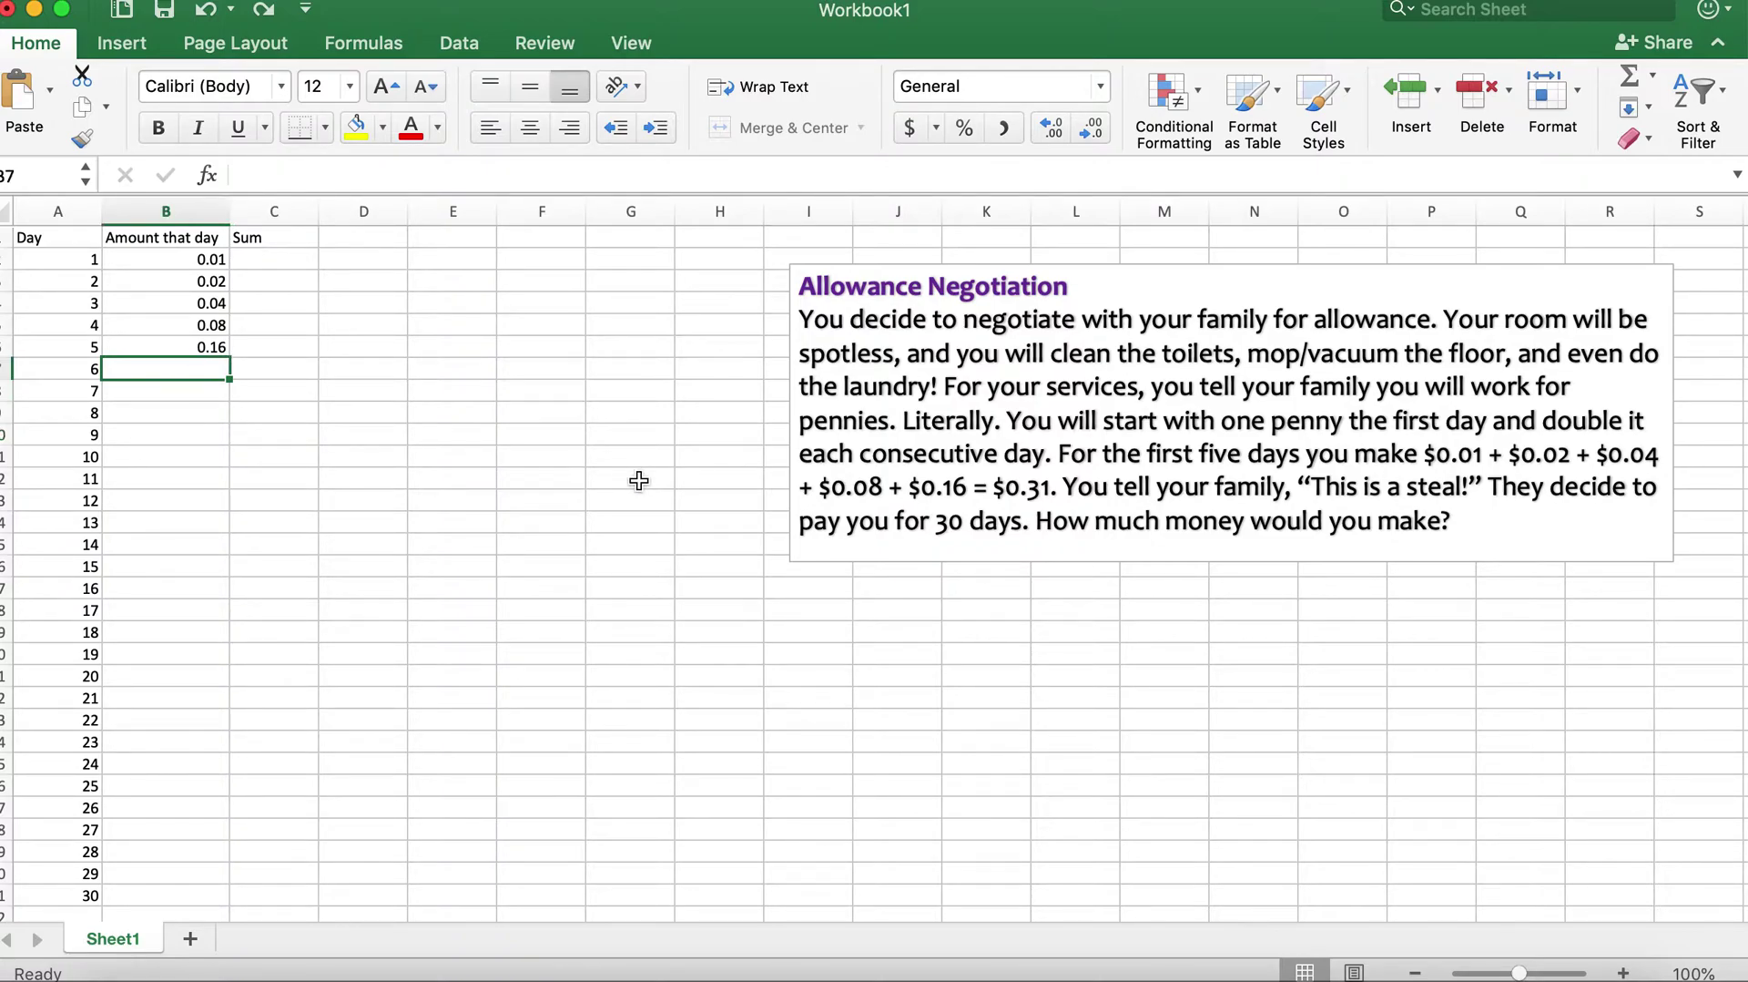
pyautogui.write('=')
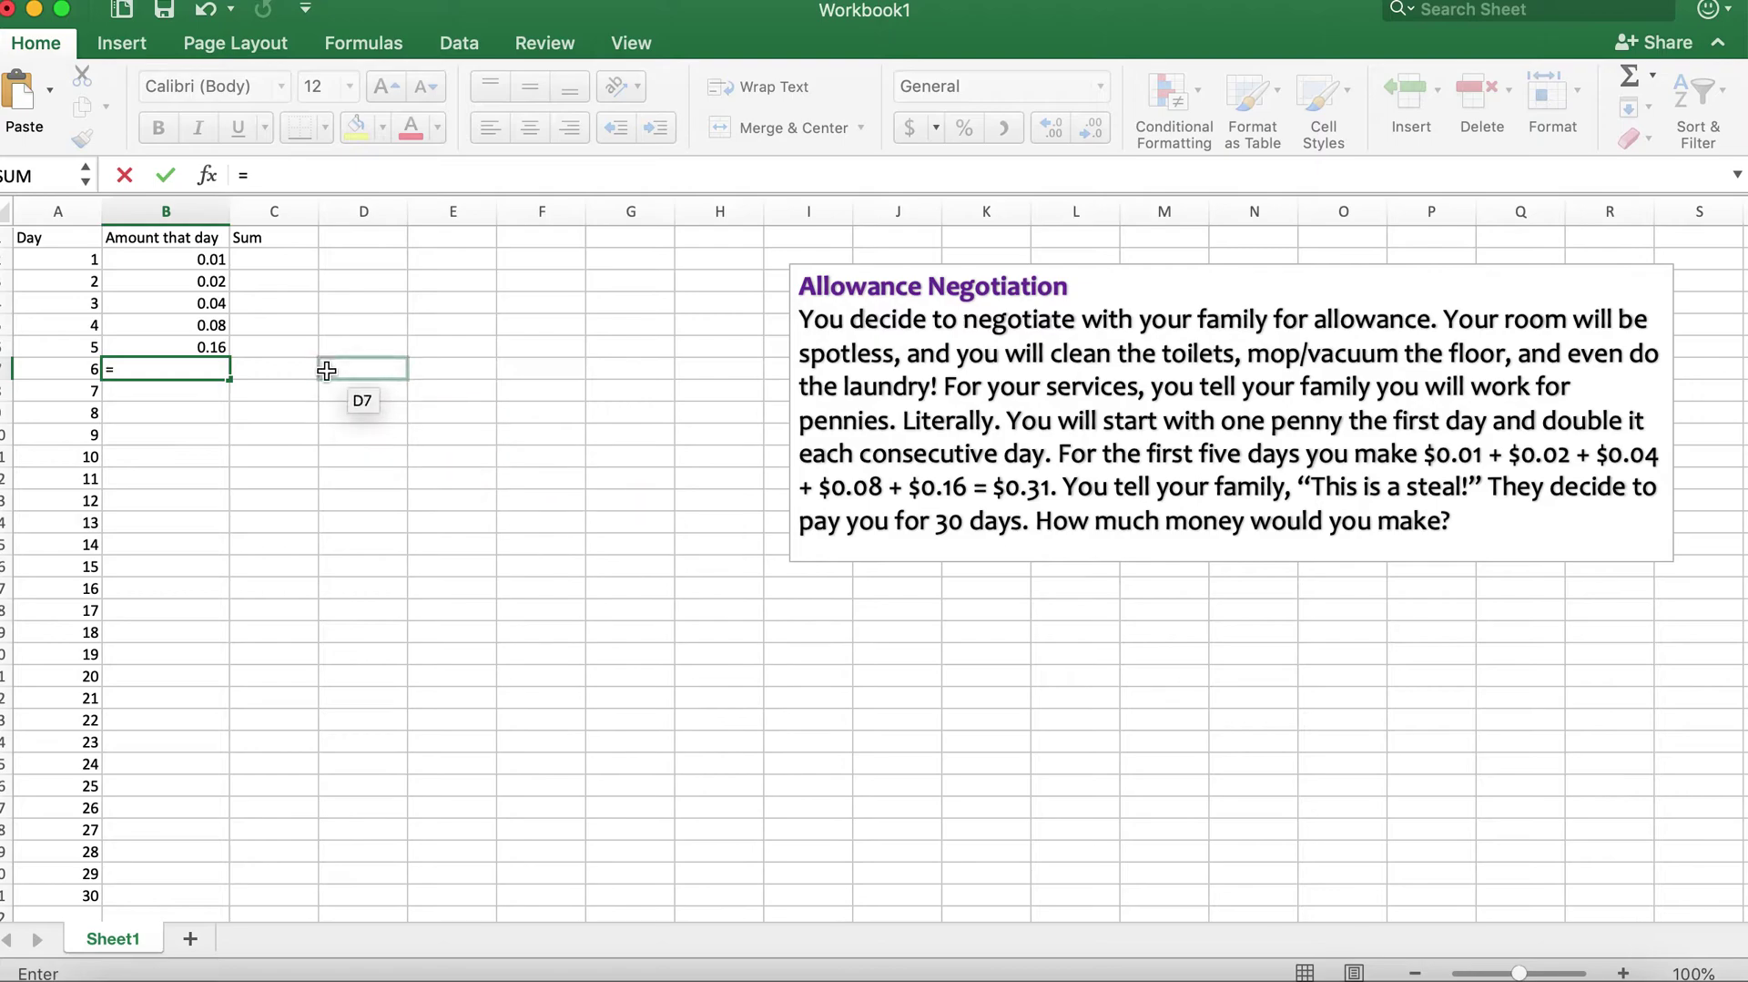
pyautogui.click(198, 347)
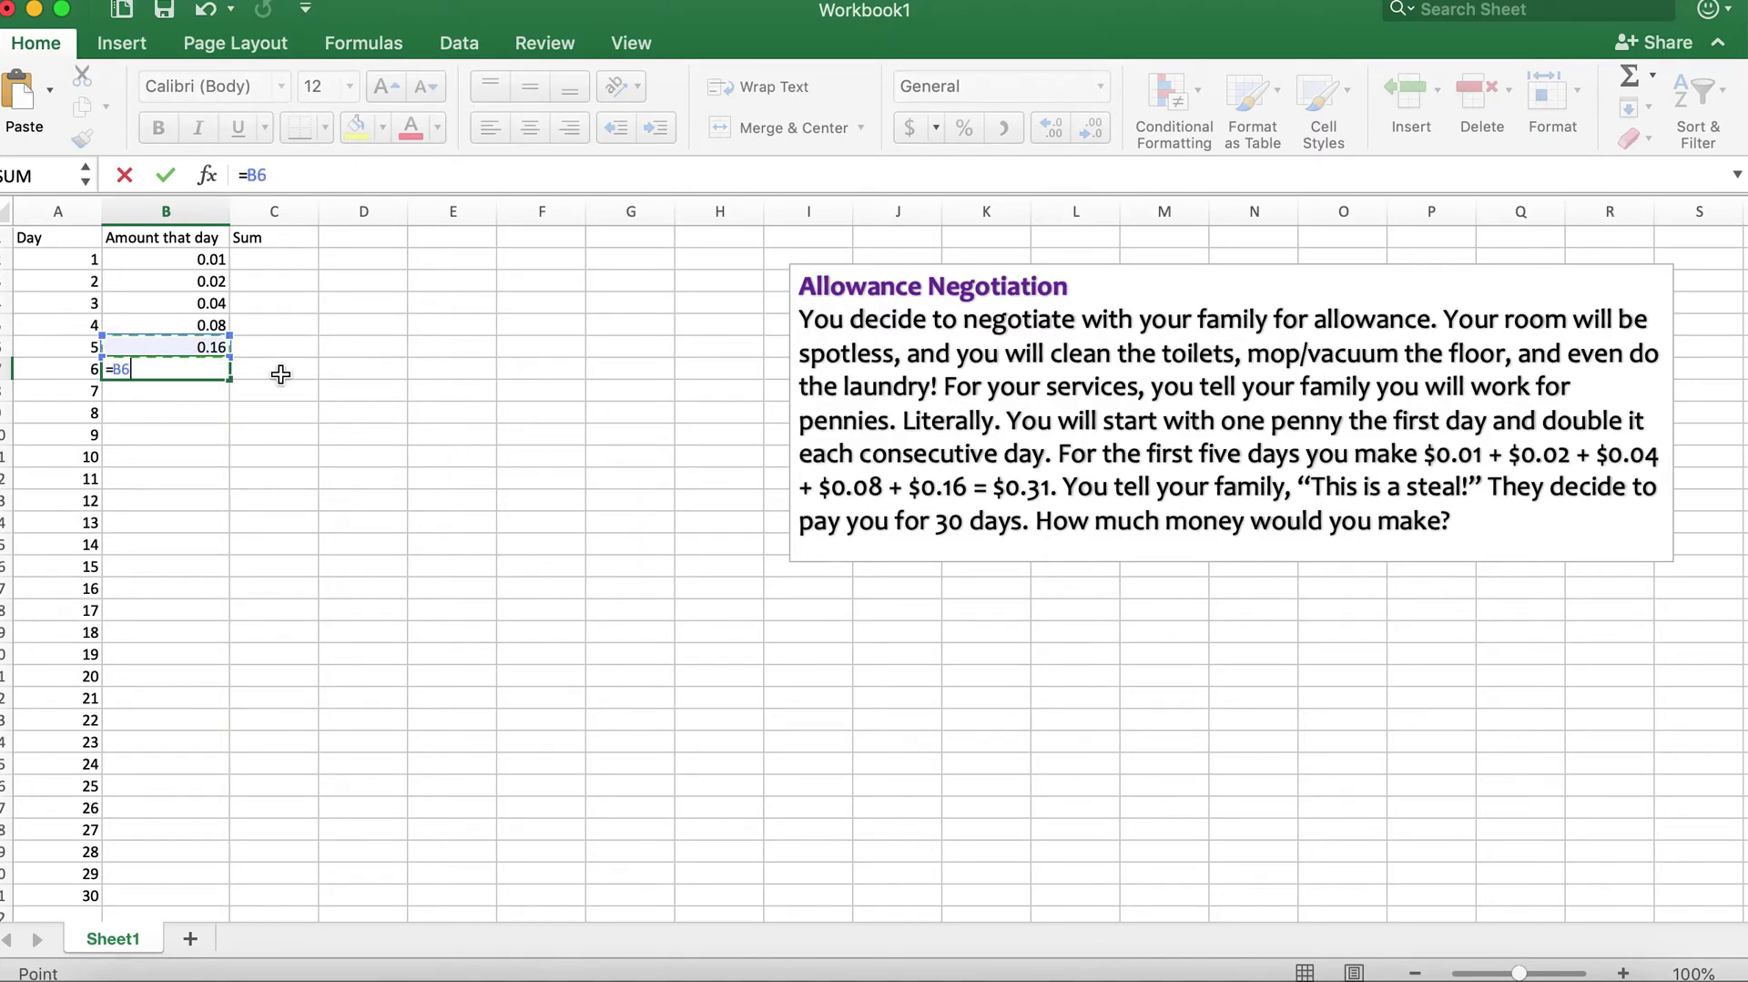
pyautogui.write('*2')
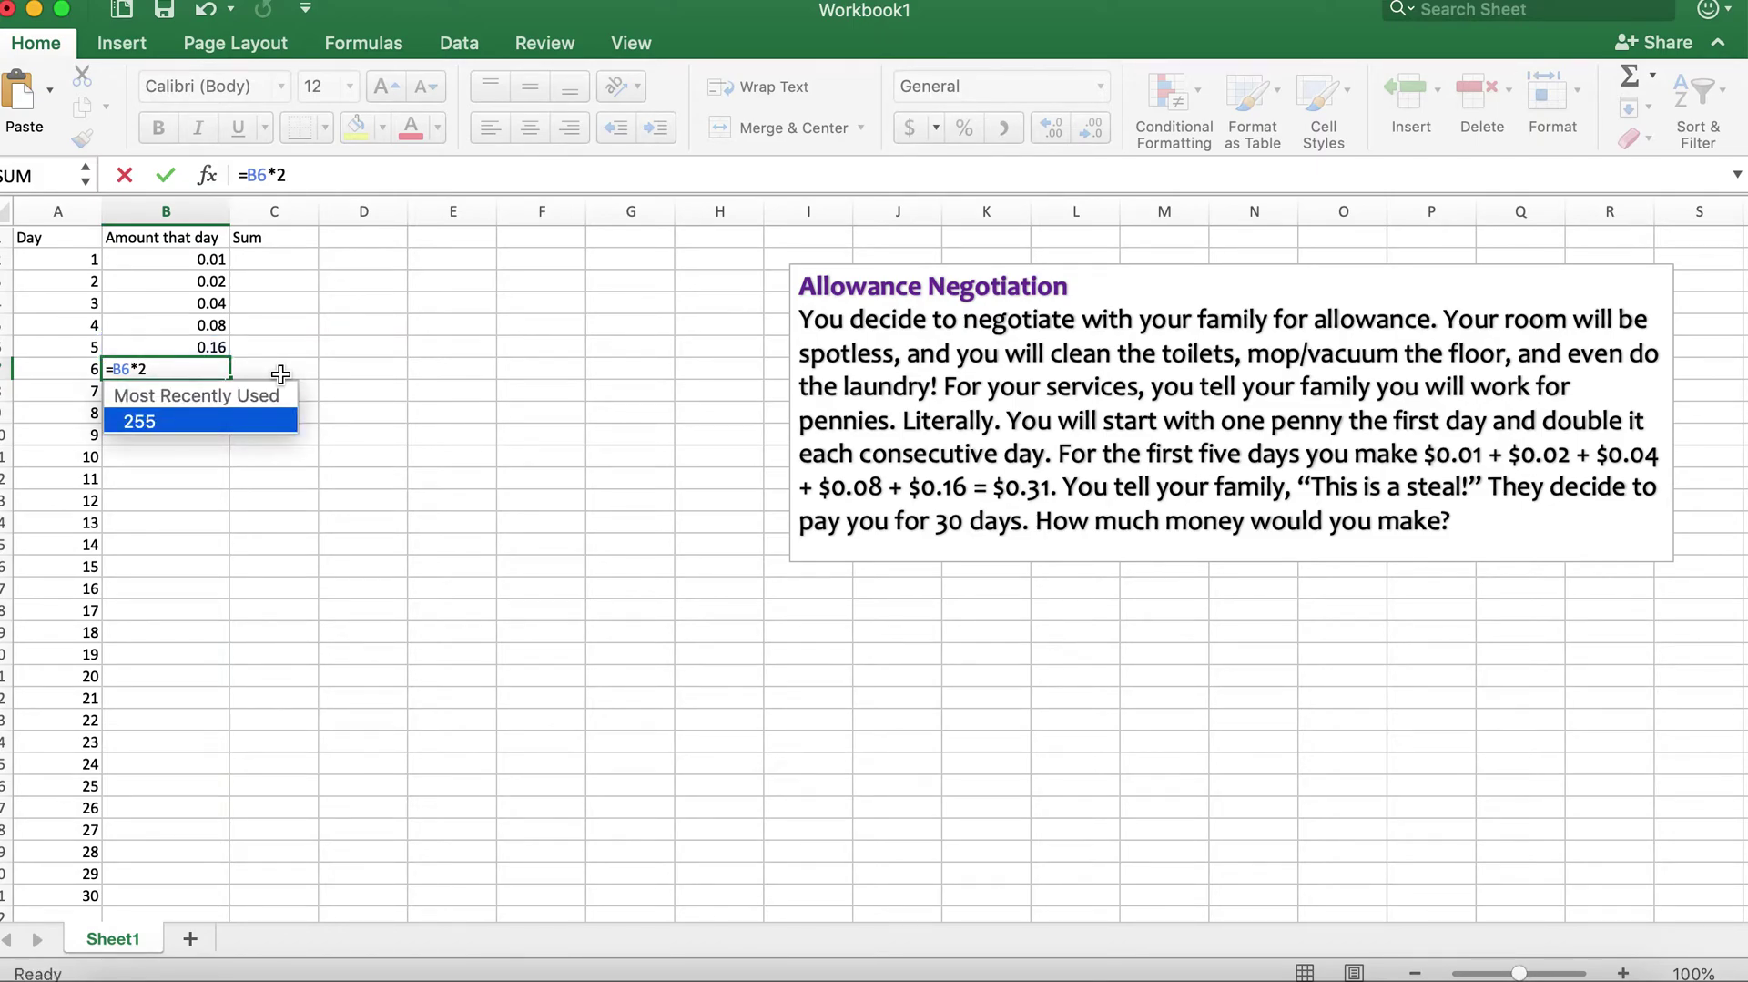
pyautogui.press('Return')
# Calculate the day 7 amount in B8 with the formula =B7*2, correcting the incomplete entry
pyautogui.click(211, 365)
pyautogui.click(196, 391)
pyautogui.write('=')
pyautogui.click(204, 366)
pyautogui.write('*')
pyautogui.press('Return')
pyautogui.click(983, 441)
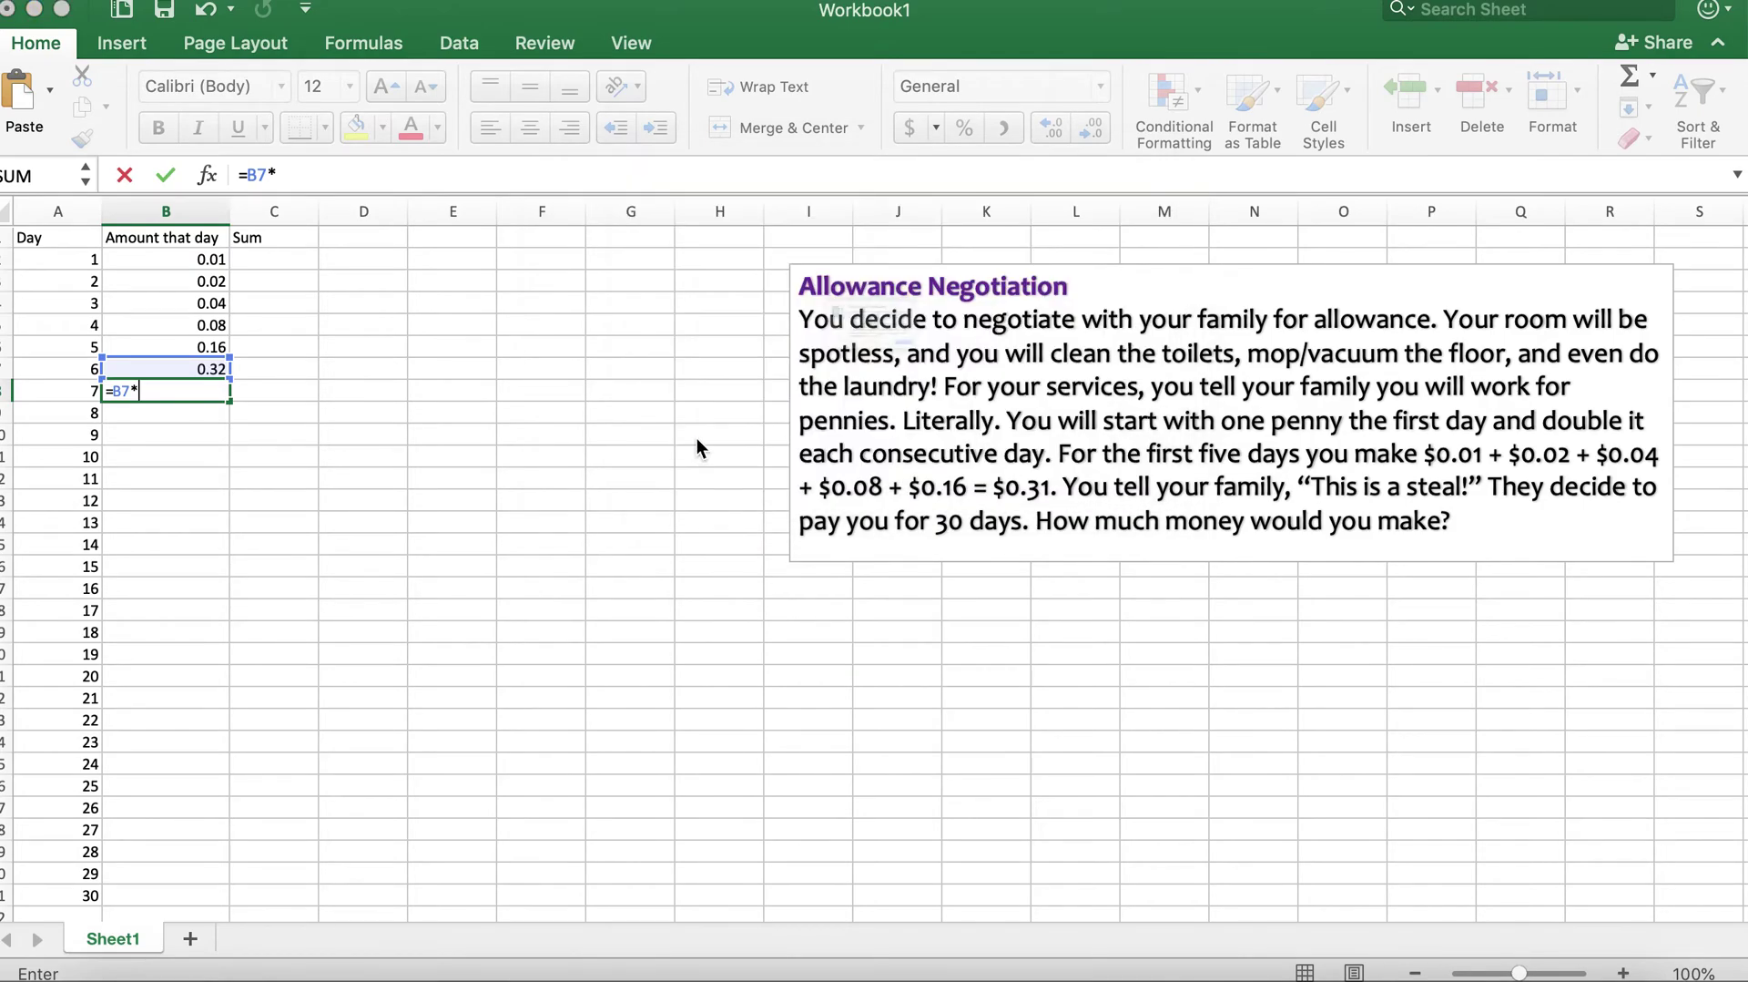
pyautogui.press('Return')
pyautogui.click(1077, 445)
pyautogui.write('B6')
pyautogui.press('Right')
pyautogui.write('2')
pyautogui.press('Return')
# Enter =B8*2 in B9 for day 8, and fill the doubling formulas from B7:B9 down through B31
pyautogui.click(208, 389)
pyautogui.click(182, 414)
pyautogui.write('=')
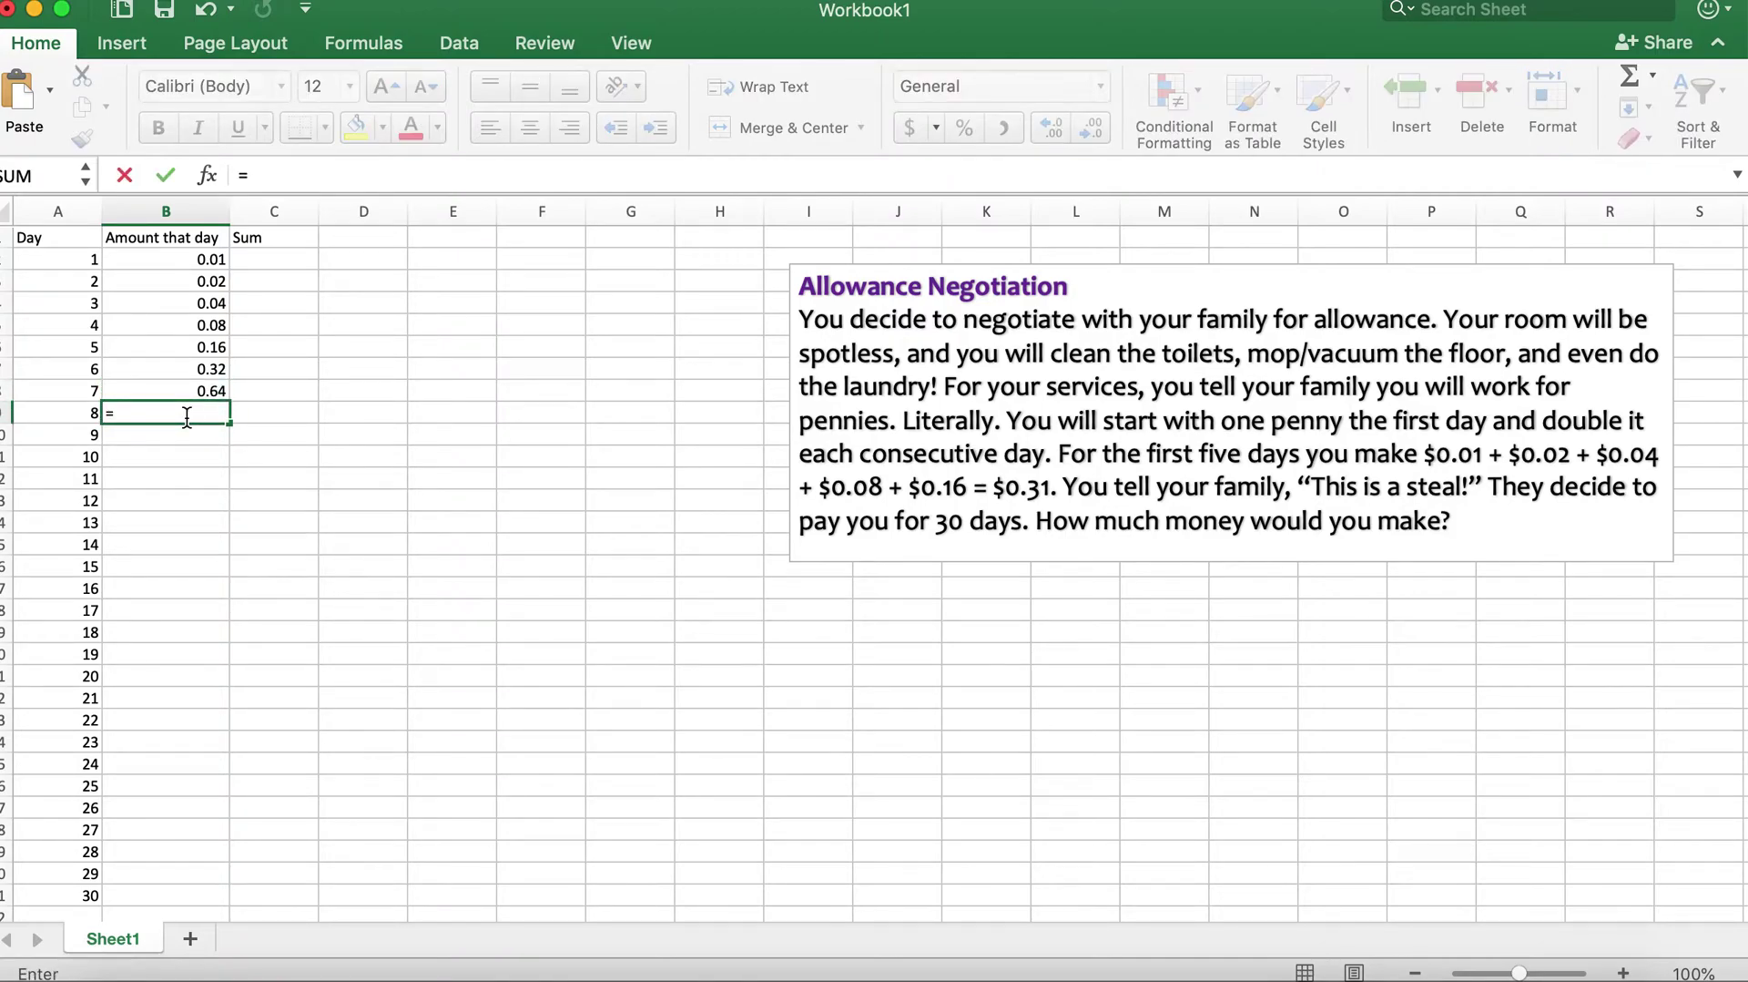
pyautogui.click(187, 390)
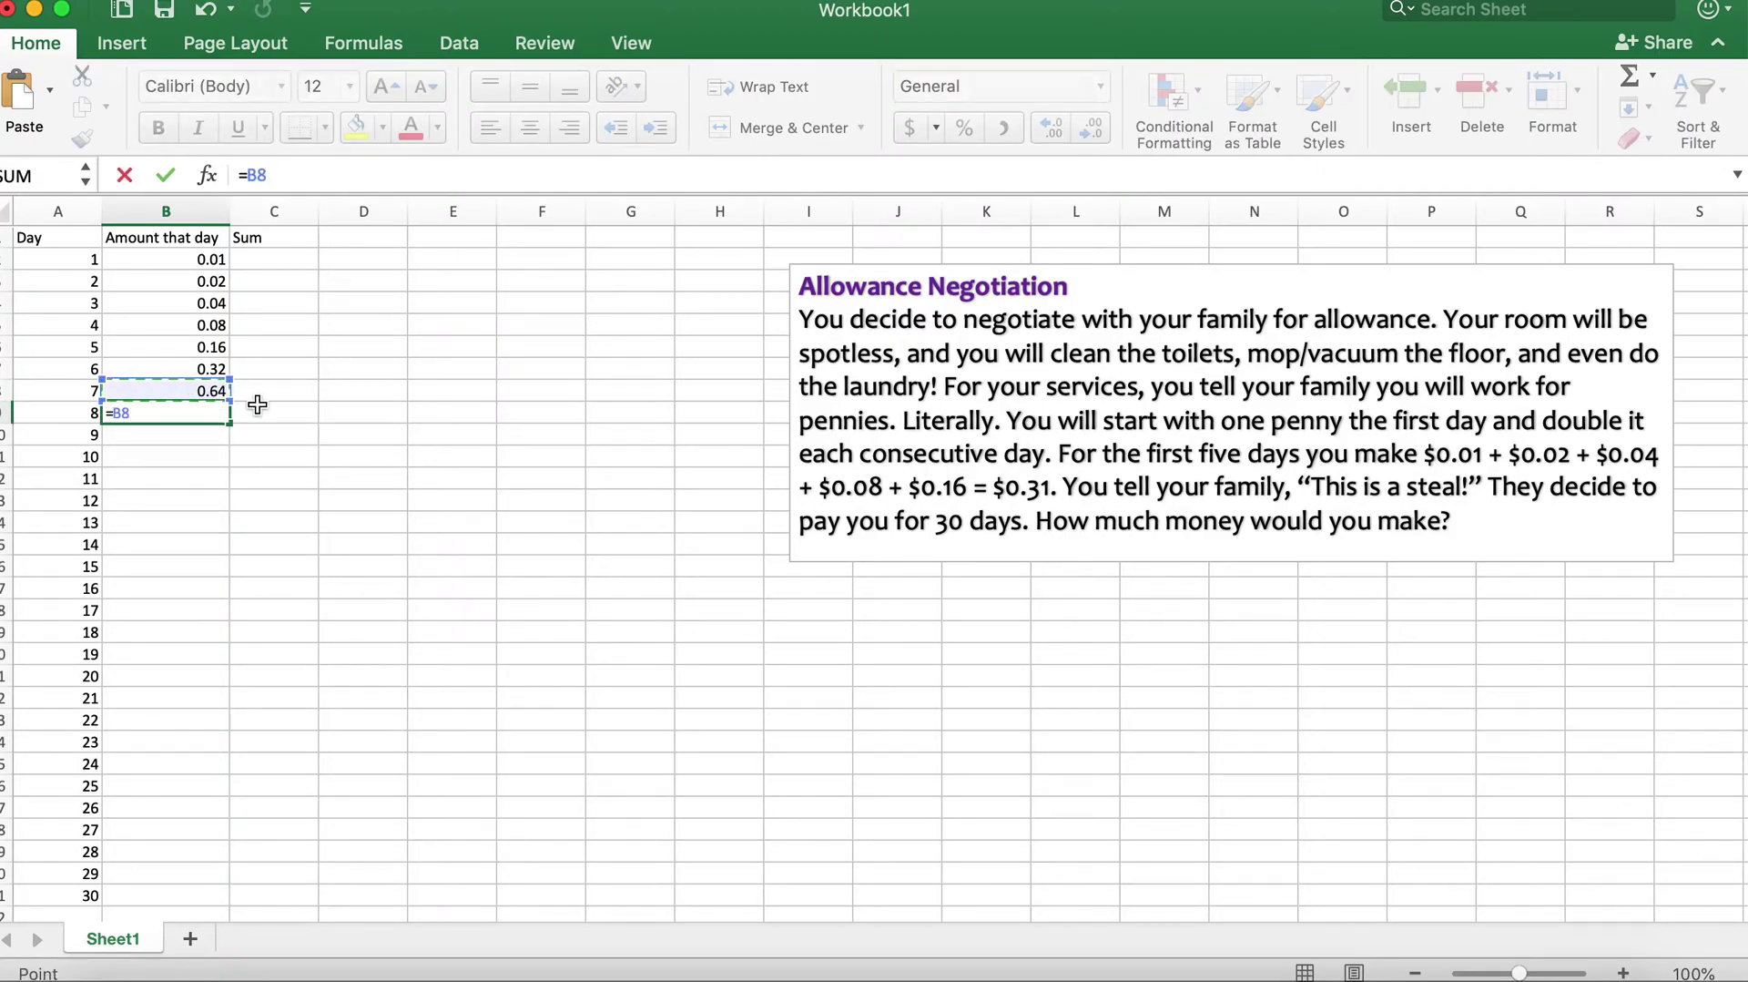
pyautogui.write('*2')
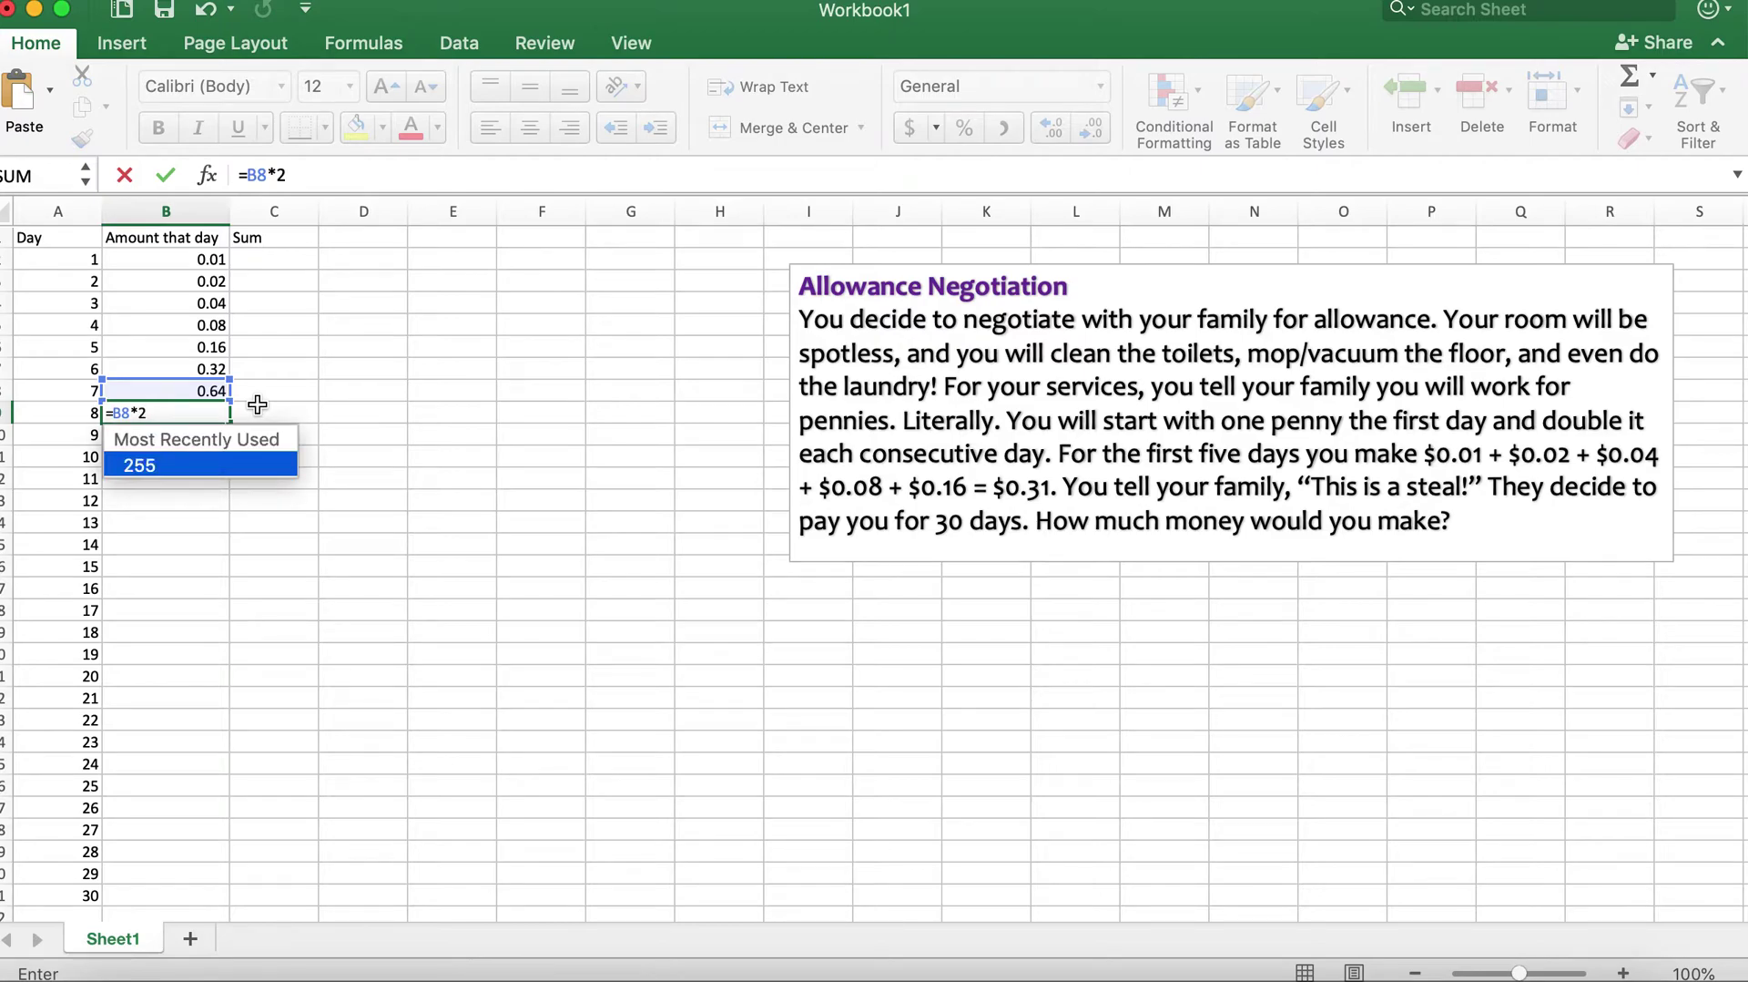
pyautogui.press('Return')
pyautogui.moveTo(211, 369); pyautogui.dragTo(241, 911)
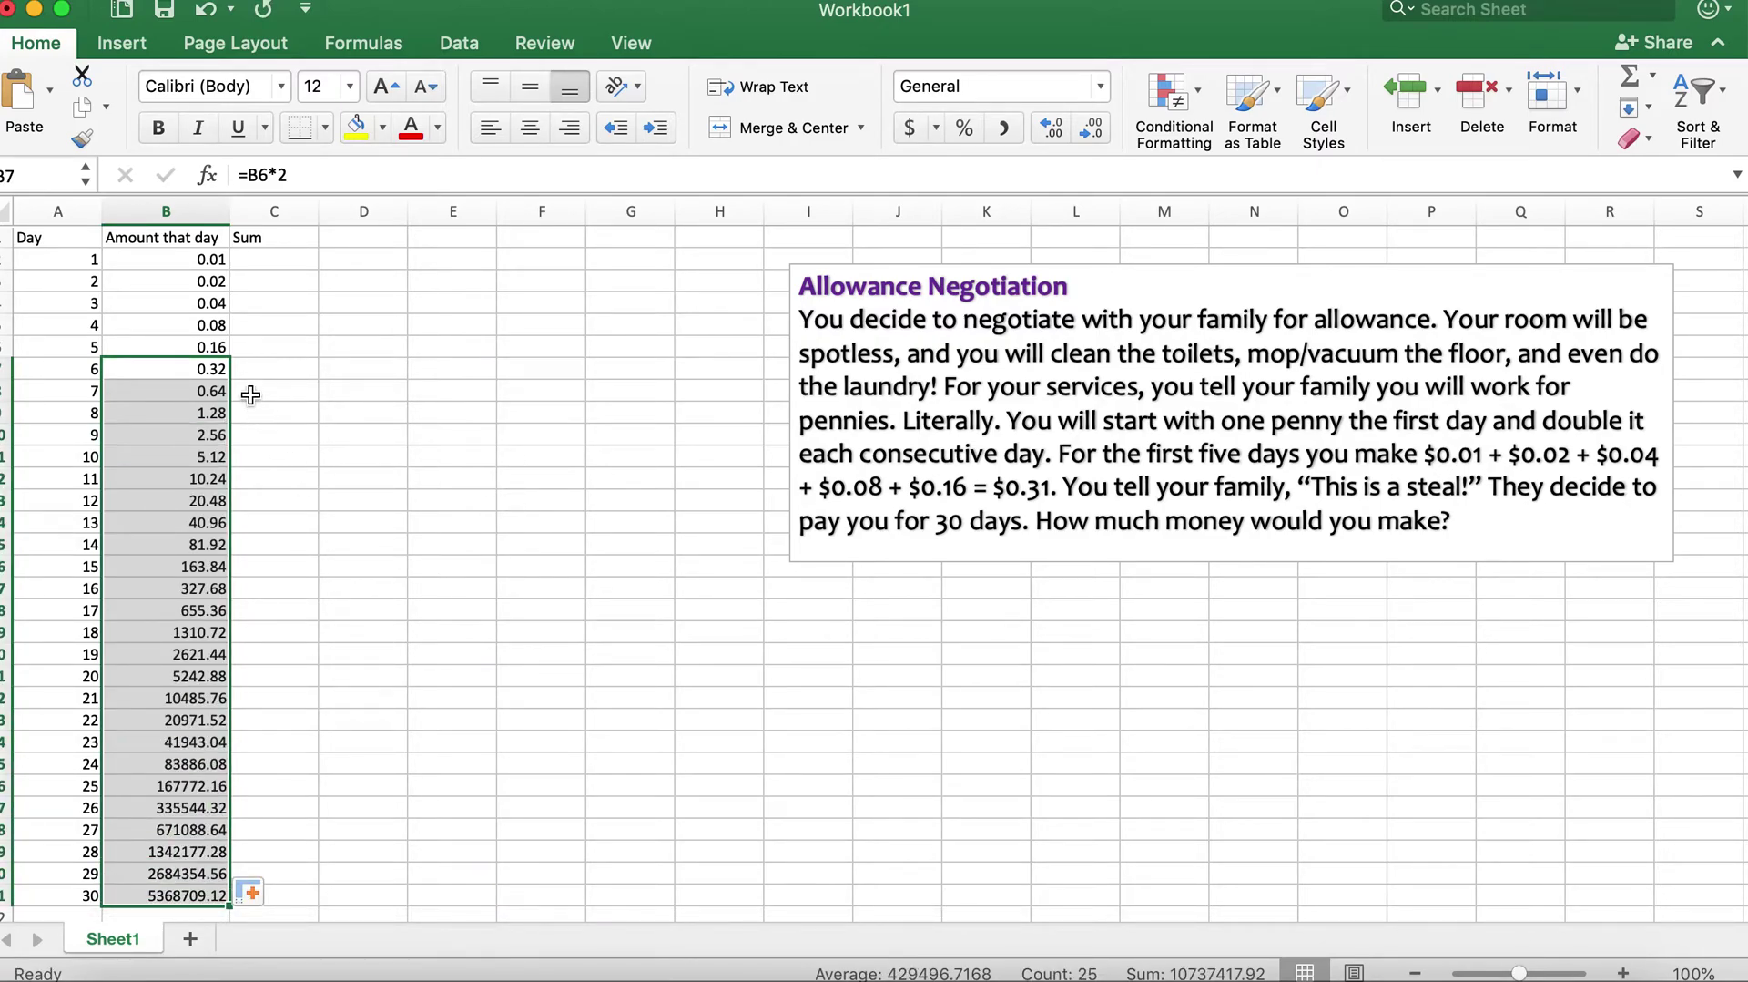
pyautogui.click(268, 352)
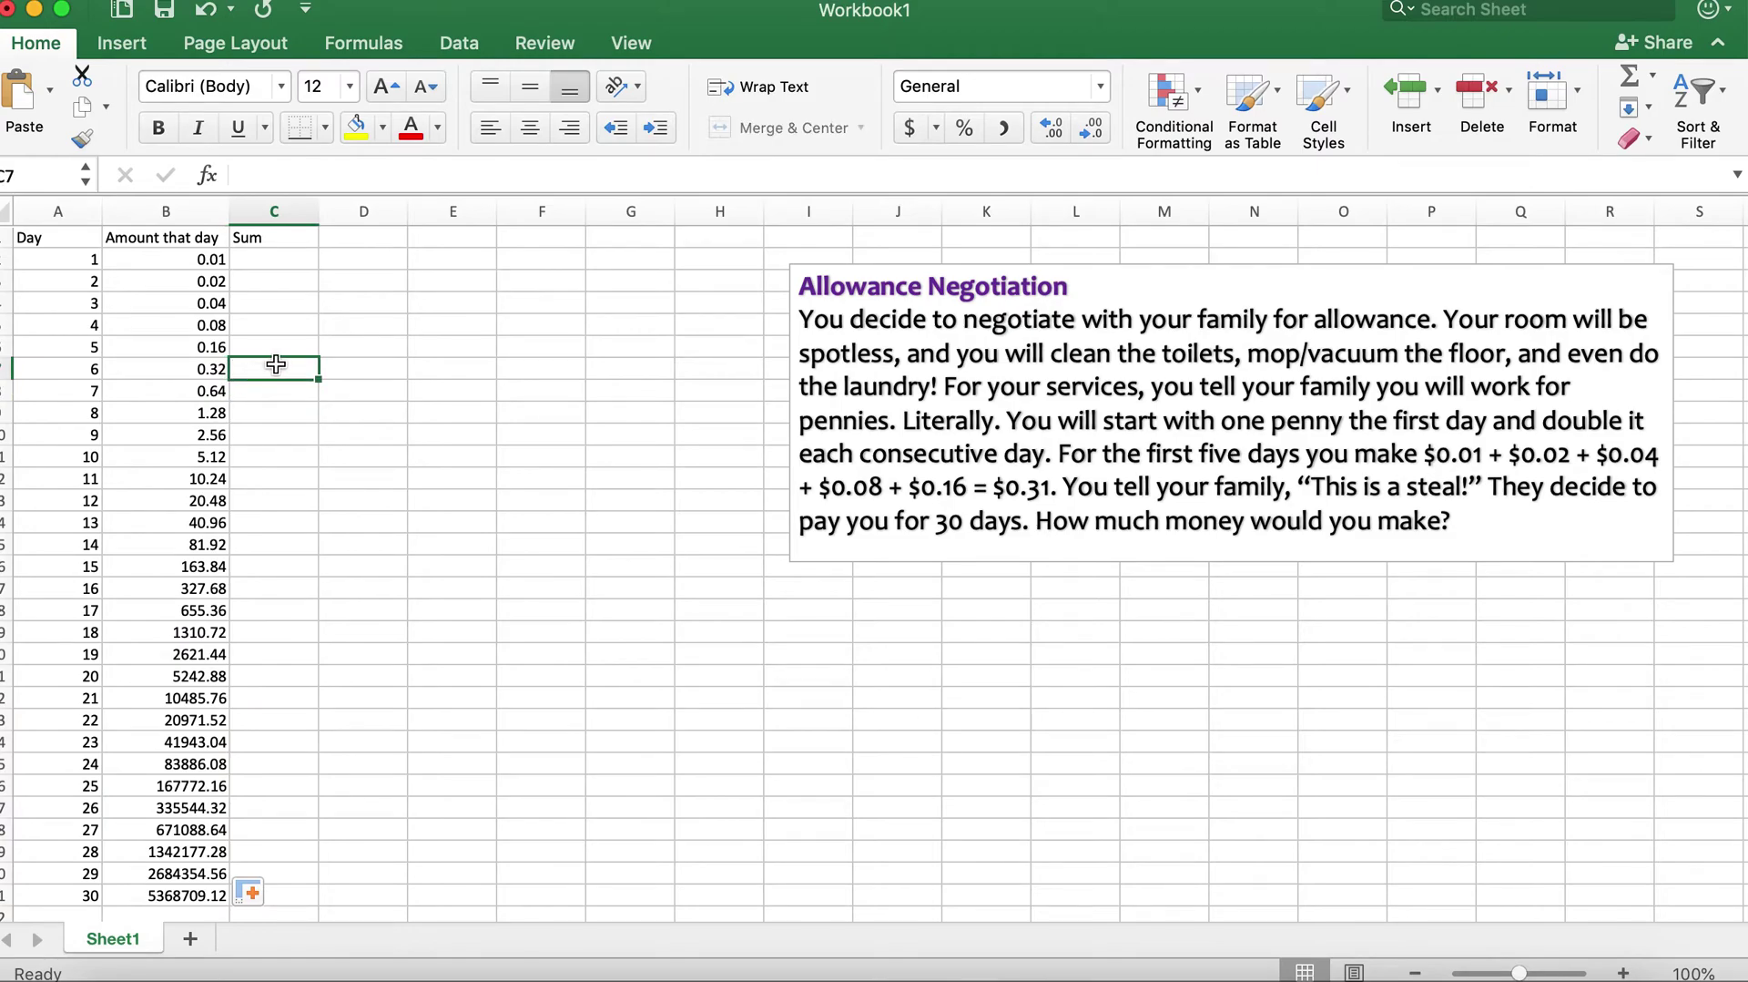
# Check the doubling formulas cell by cell down the Amount that day column through day 30
pyautogui.press('Left')
pyautogui.press('Down')
pyautogui.press('Down')
pyautogui.press('Down')
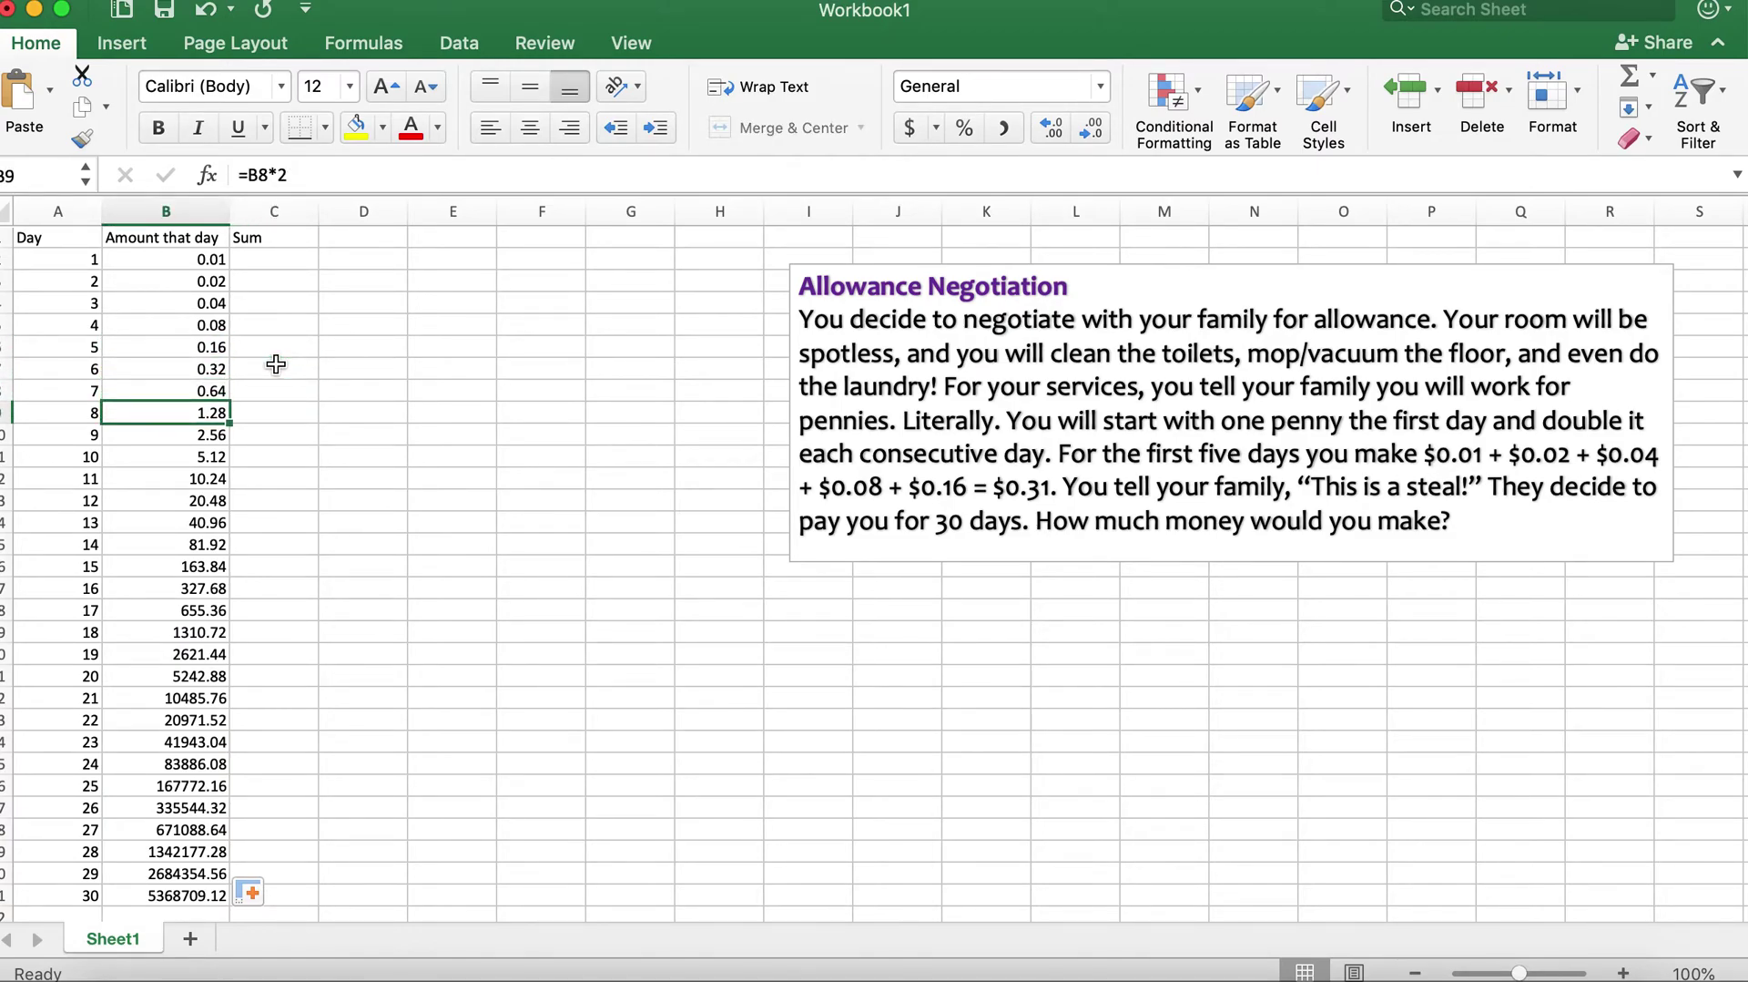
pyautogui.press('Down')
pyautogui.press('Down')
pyautogui.press('Down')
pyautogui.press('Down')
pyautogui.press('Down')
pyautogui.press('Down')
pyautogui.press('Down')
pyautogui.press('Down')
pyautogui.press('Down')
pyautogui.press('Down')
pyautogui.press('Down')
pyautogui.press('Down')
pyautogui.press('Down')
pyautogui.press('Down')
pyautogui.press('Down')
pyautogui.press('Down')
pyautogui.press('Down')
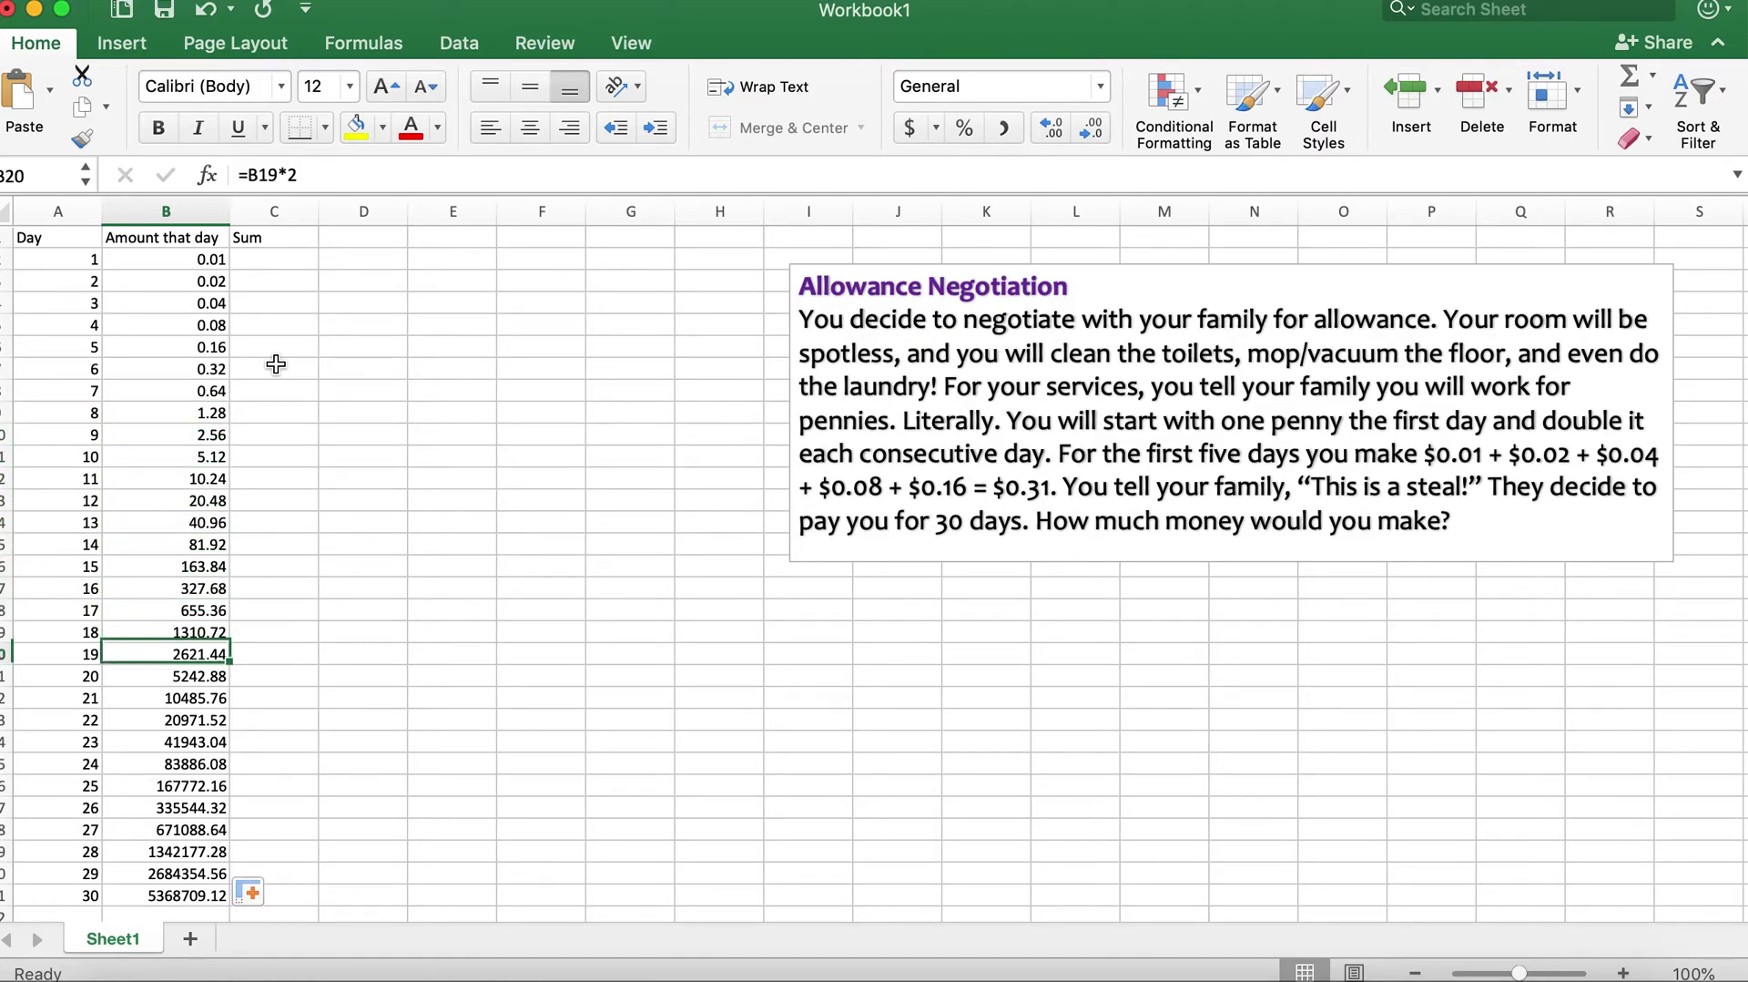
pyautogui.press('Down')
pyautogui.press('Down')
pyautogui.press('Down')
pyautogui.press('Down')
pyautogui.press('Down')
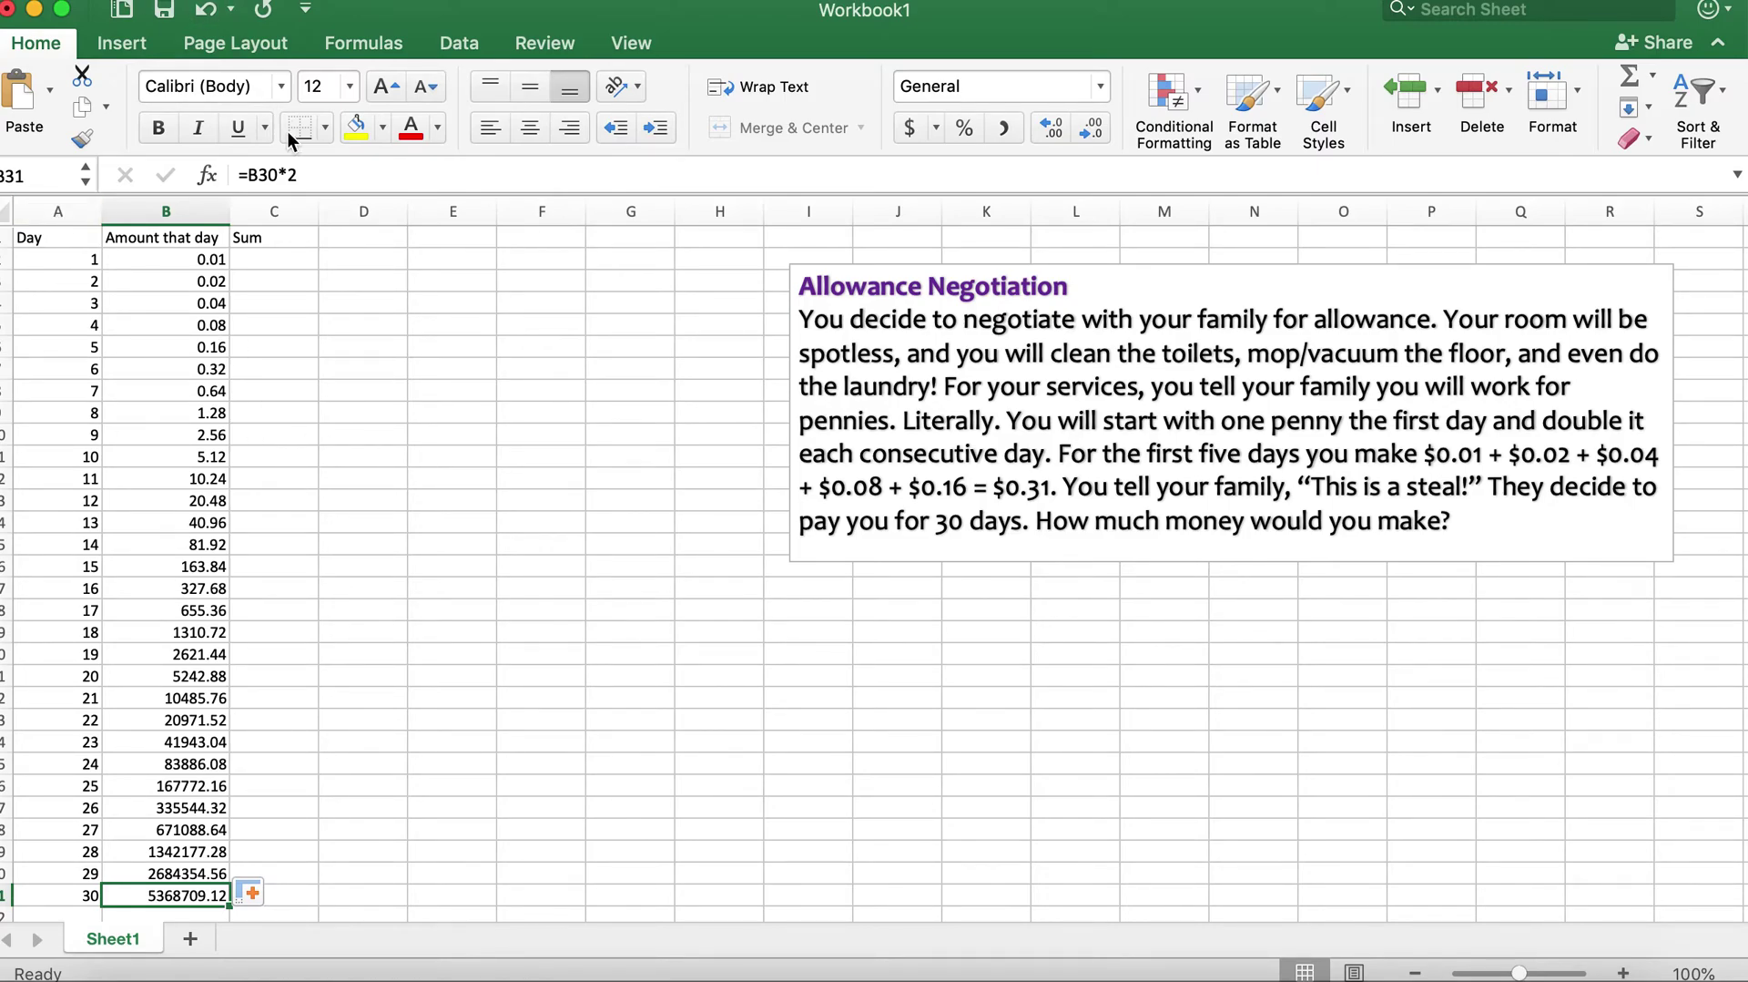
# Start a running total in C2 by referencing the day 1 amount with =B2
pyautogui.click(251, 261)
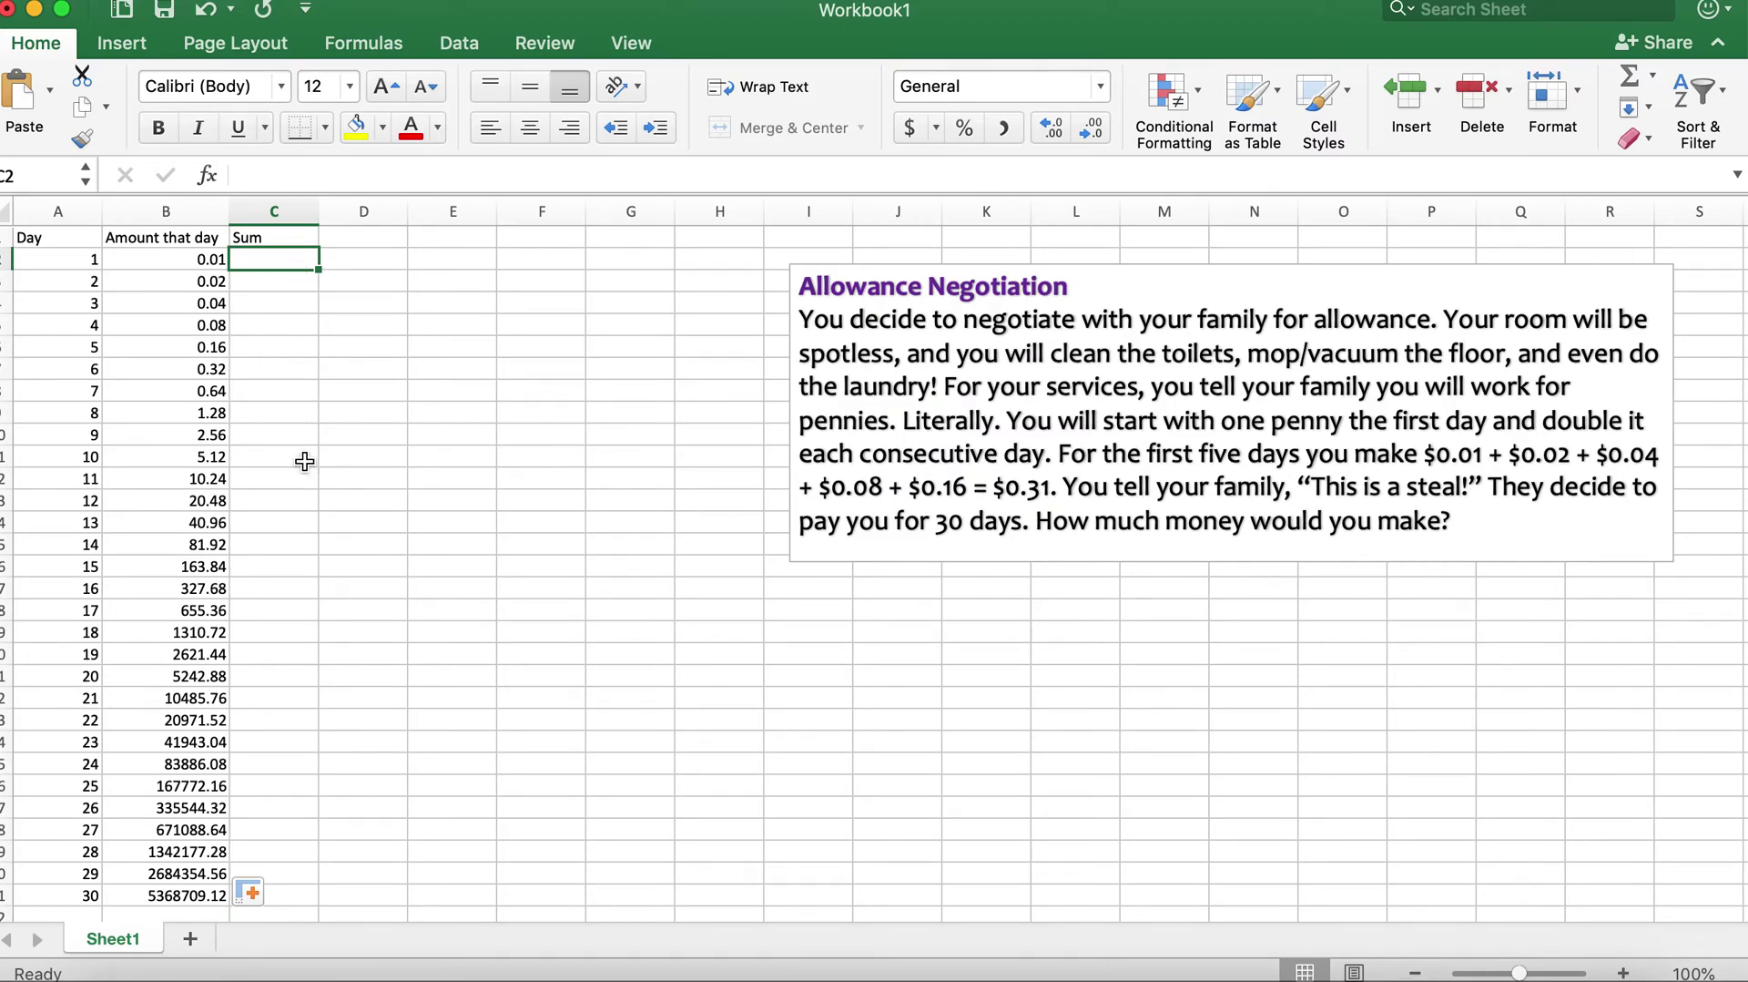
pyautogui.write('=')
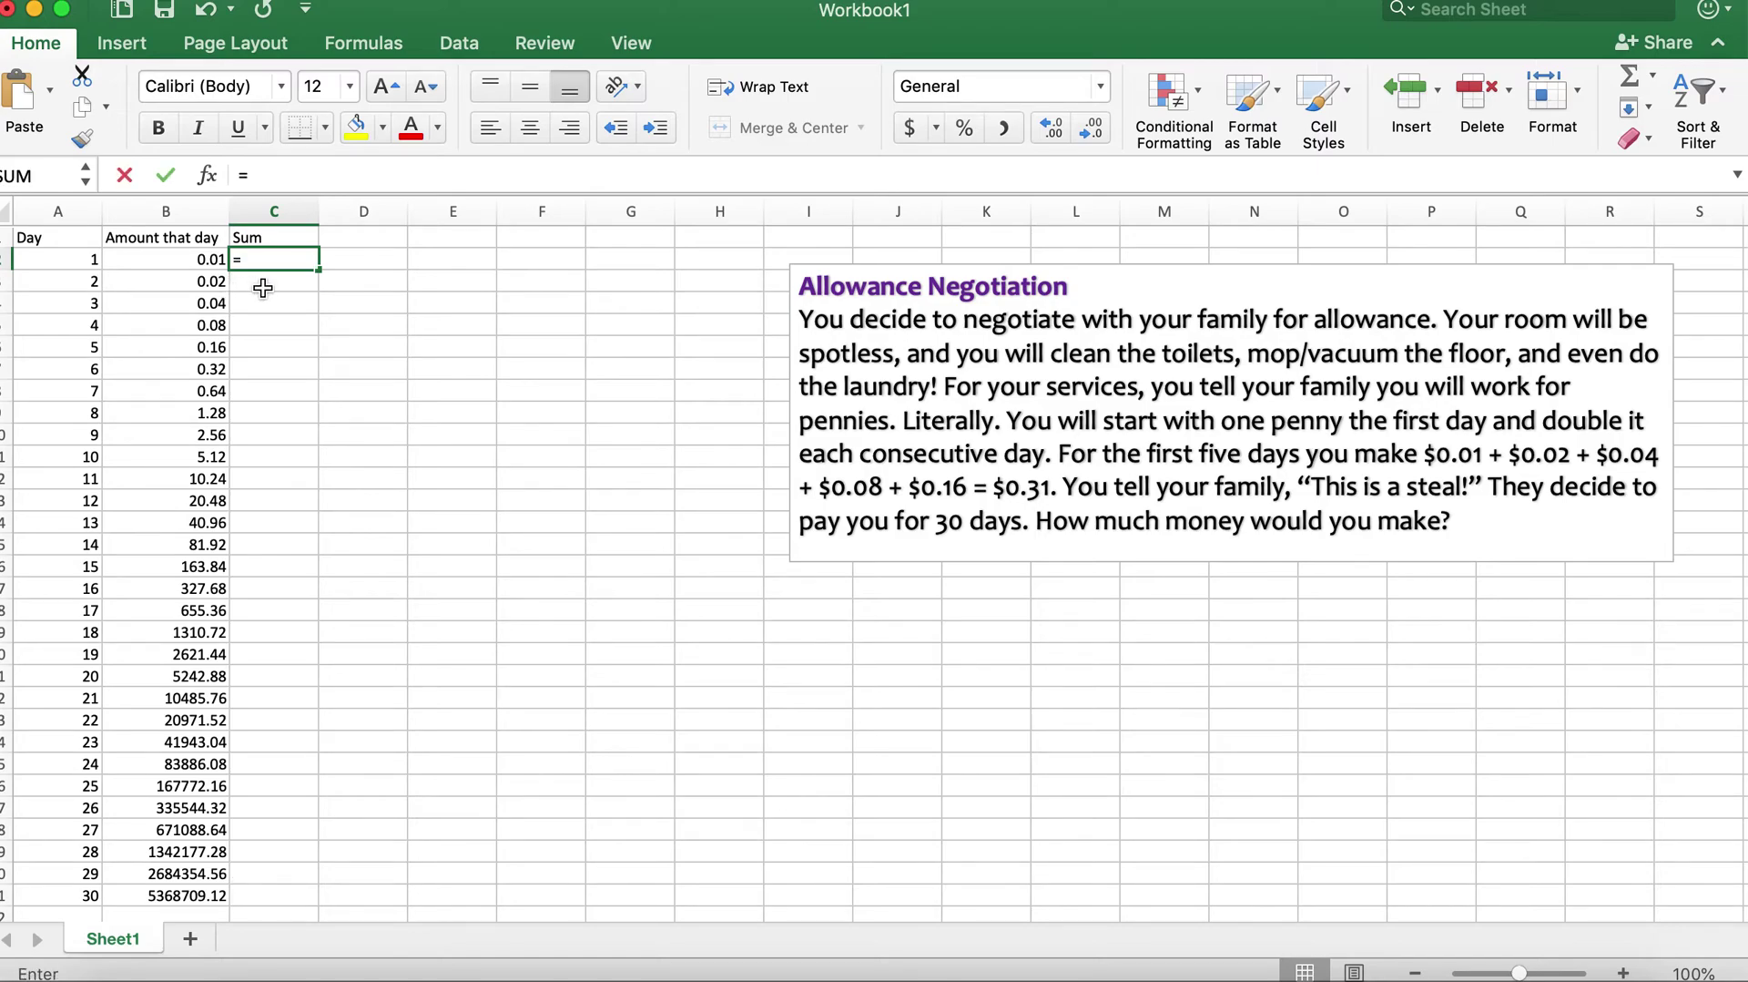
pyautogui.click(210, 273)
pyautogui.click(210, 263)
pyautogui.press('Return')
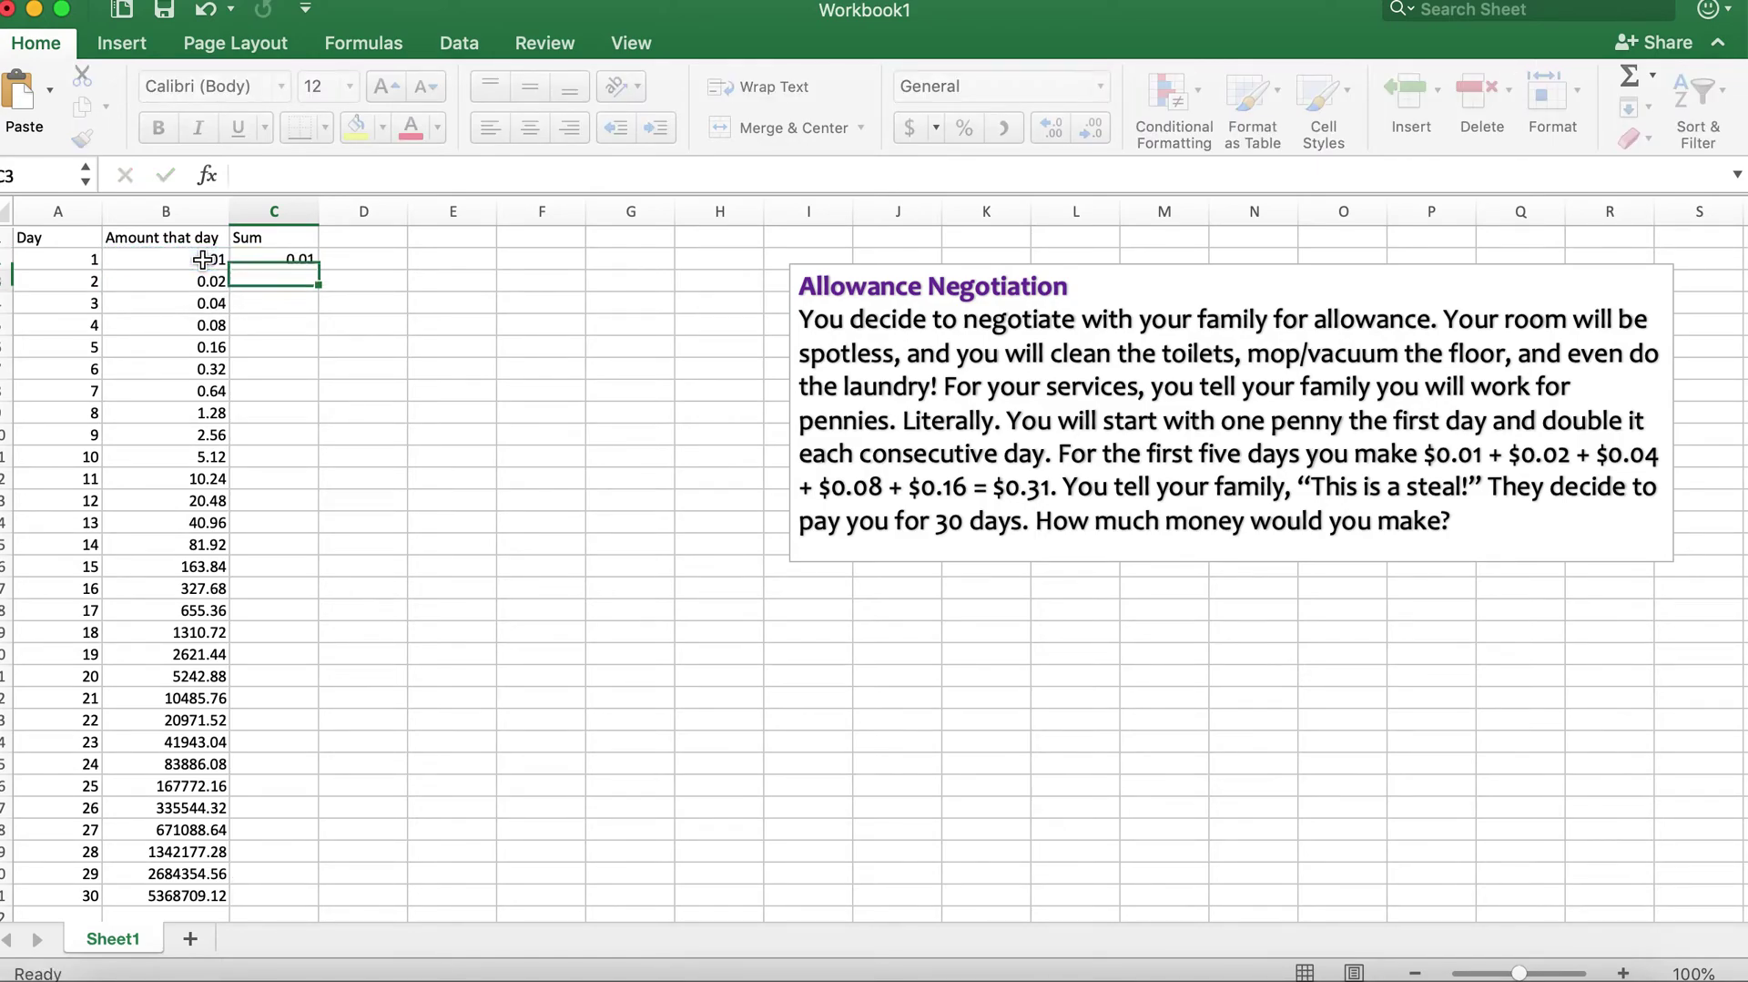
# Add the first two days' amounts in C3 with the formula =B2+B3
pyautogui.write('=')
pyautogui.click(280, 264)
pyautogui.click(210, 258)
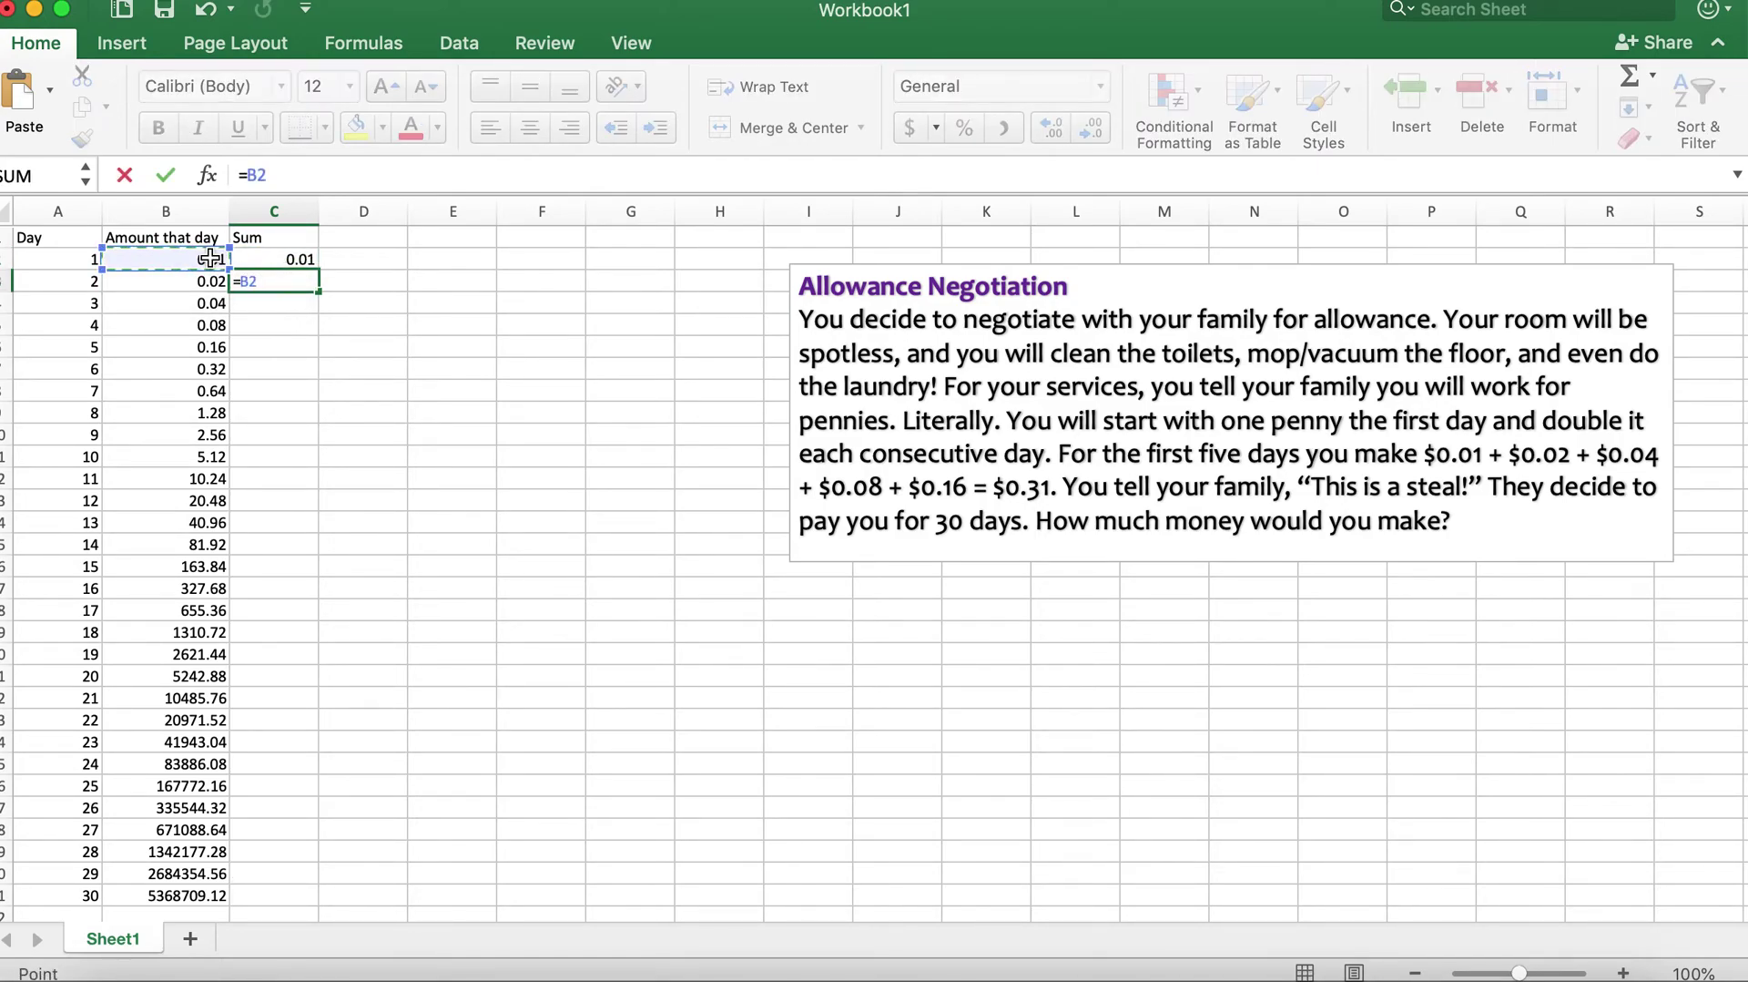
pyautogui.write('+')
pyautogui.click(210, 281)
pyautogui.press('Return')
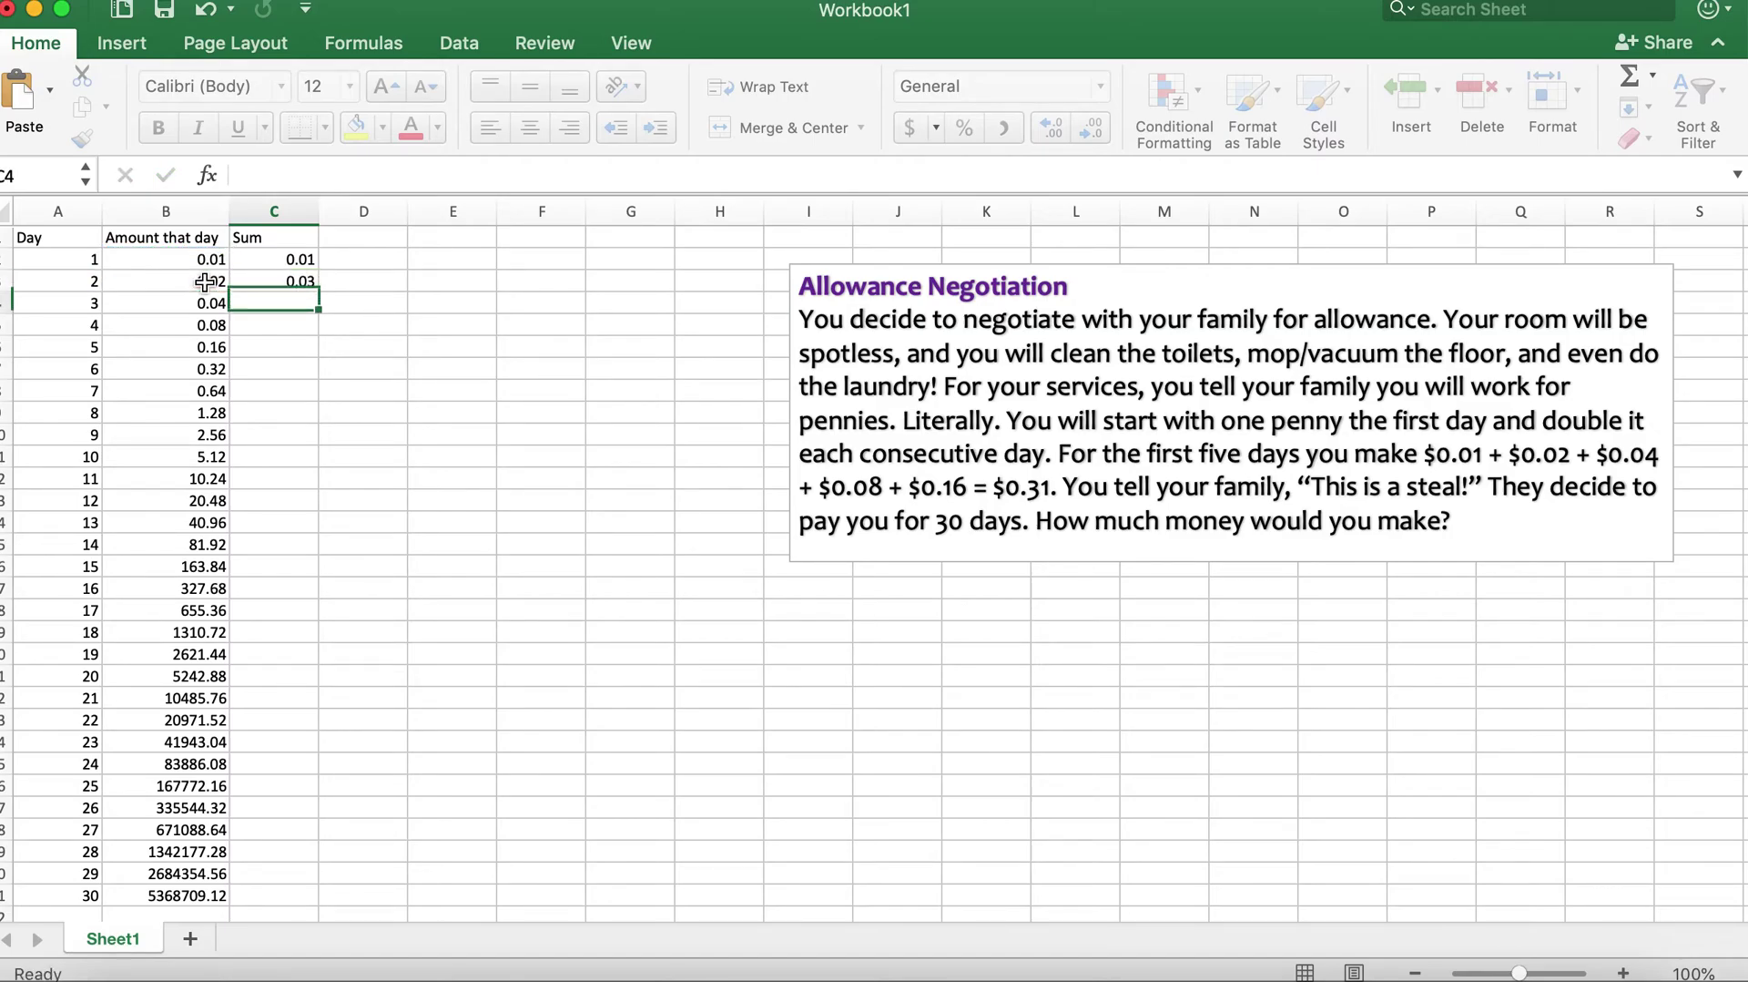
# Clear the two running total formulas from C2:C3 in the Sum column
pyautogui.click(318, 387)
pyautogui.scroll(-3, 318, 387)
pyautogui.scroll(3, 318, 387)
pyautogui.scroll(-2, 318, 387)
pyautogui.scroll(1, 318, 387)
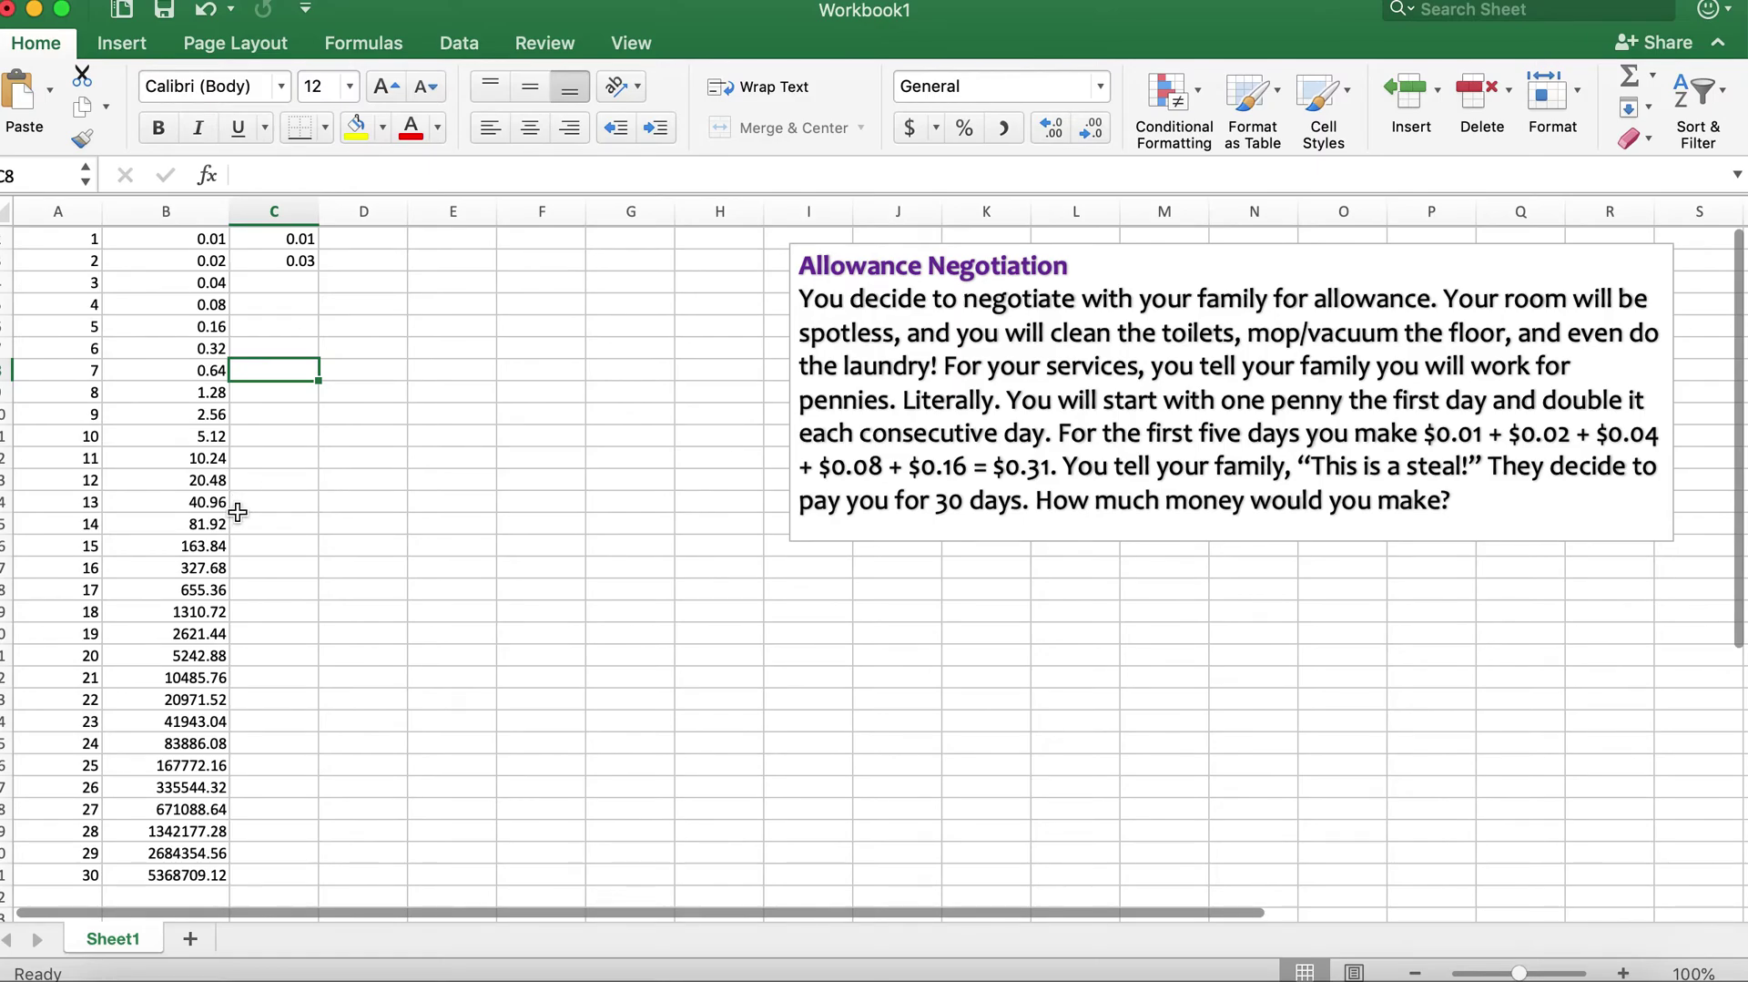
pyautogui.scroll(1, 273, 410)
pyautogui.click(286, 255)
pyautogui.press('super+z')
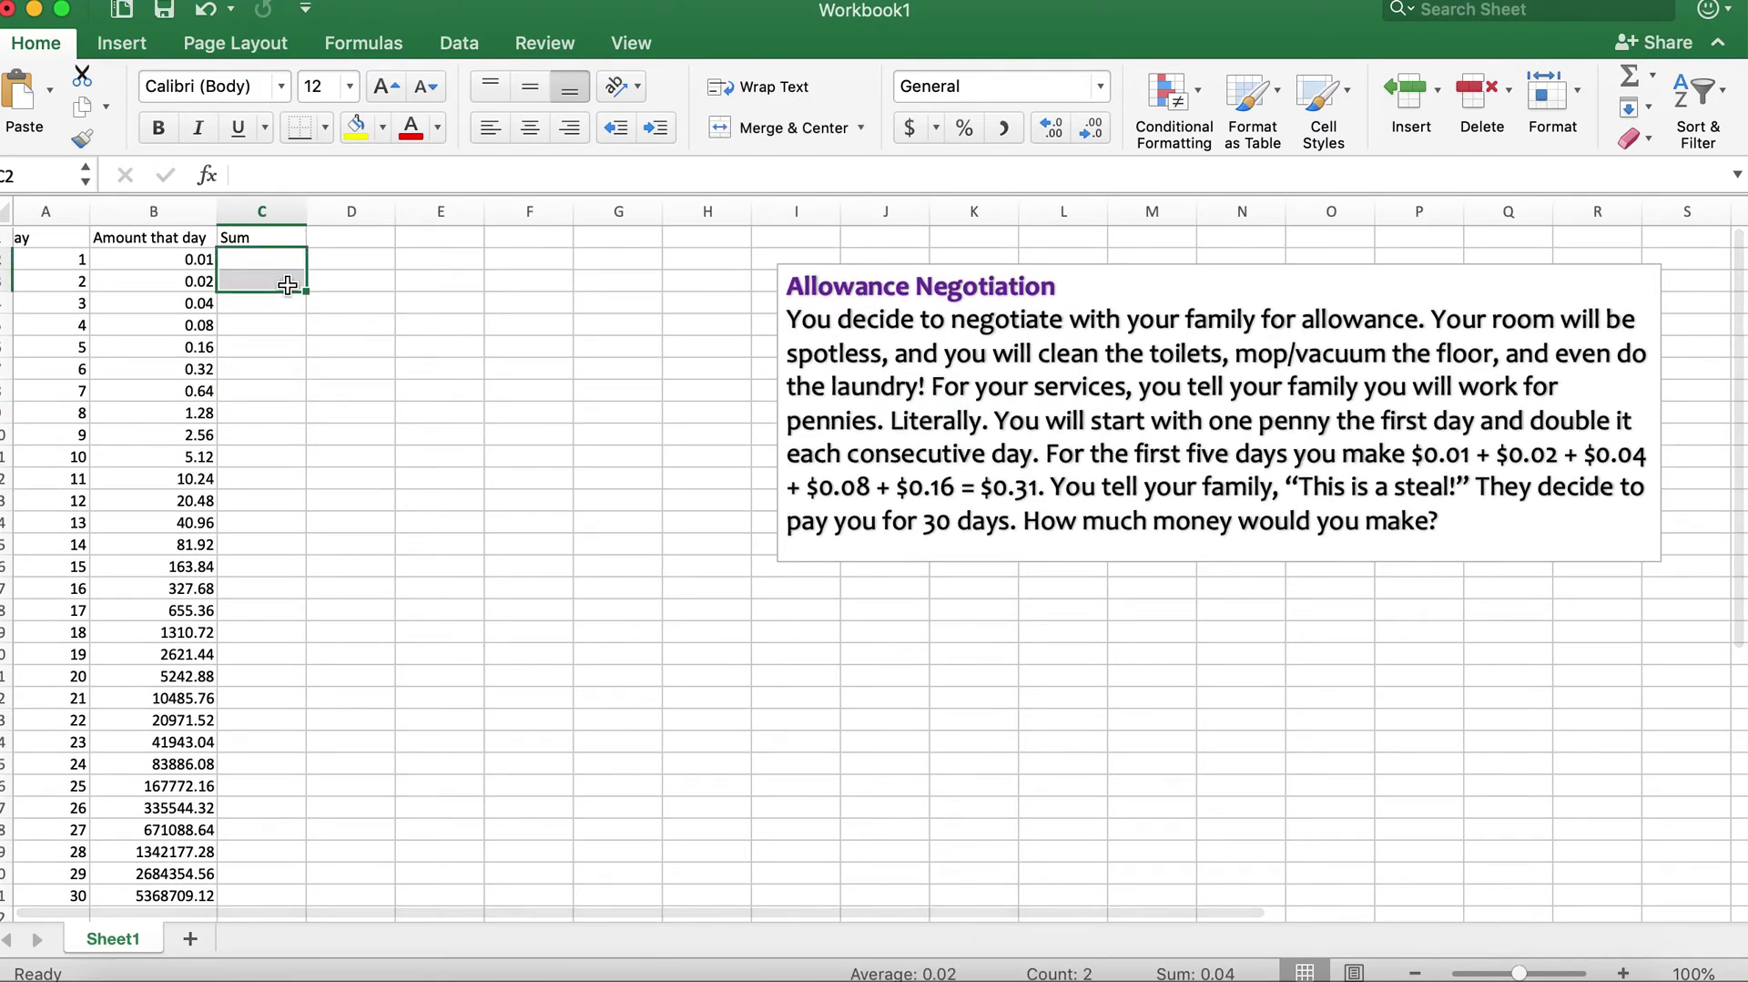
# Total all 30 daily amounts in C2 with the formula =SUM(B2:B31)
pyautogui.press('super+z')
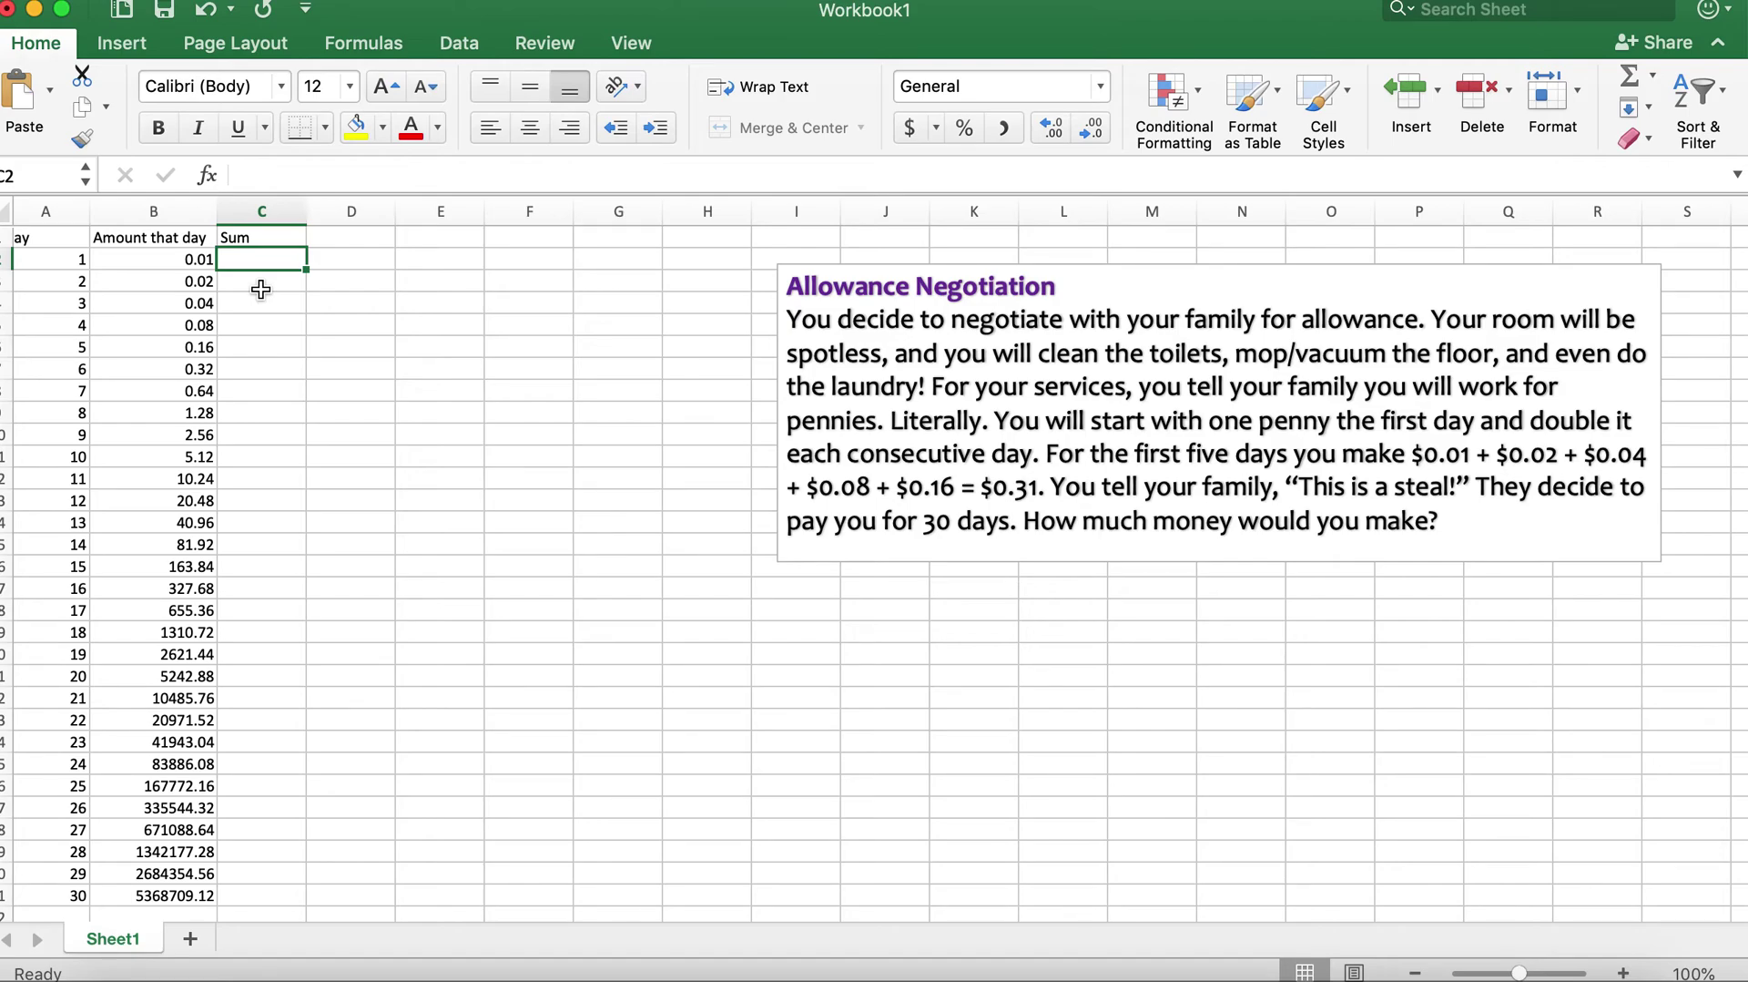
pyautogui.write('=sum')
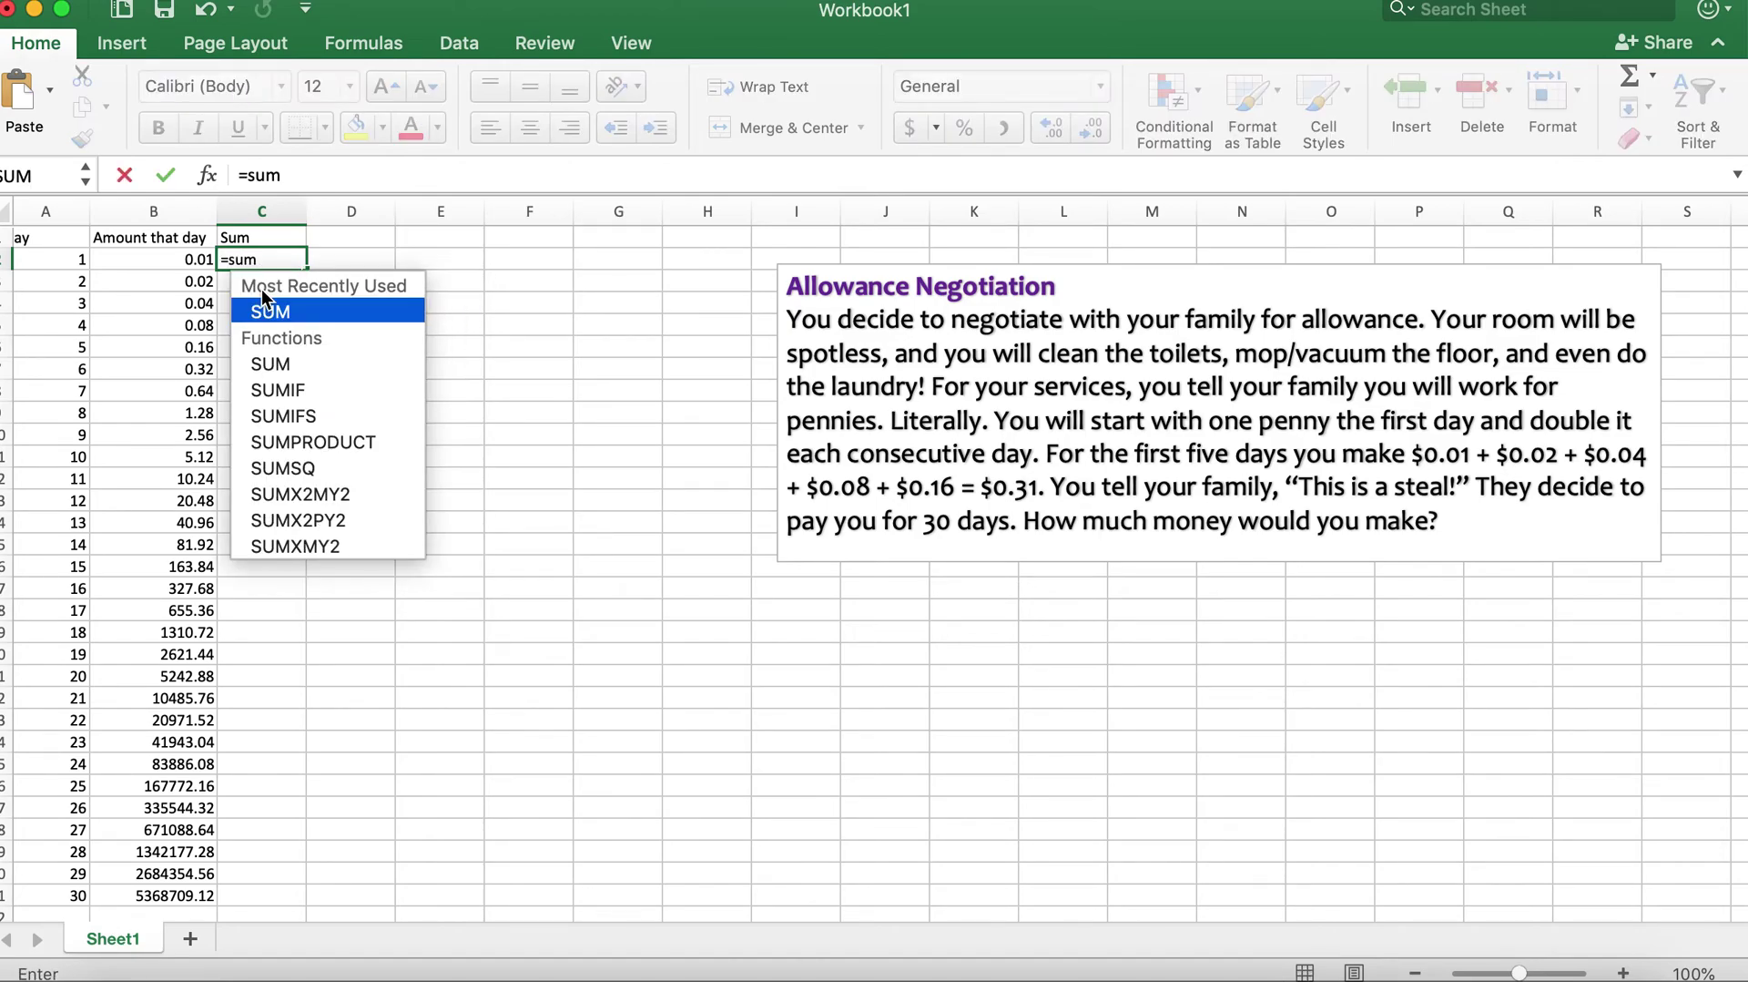
pyautogui.doubleClick(289, 320)
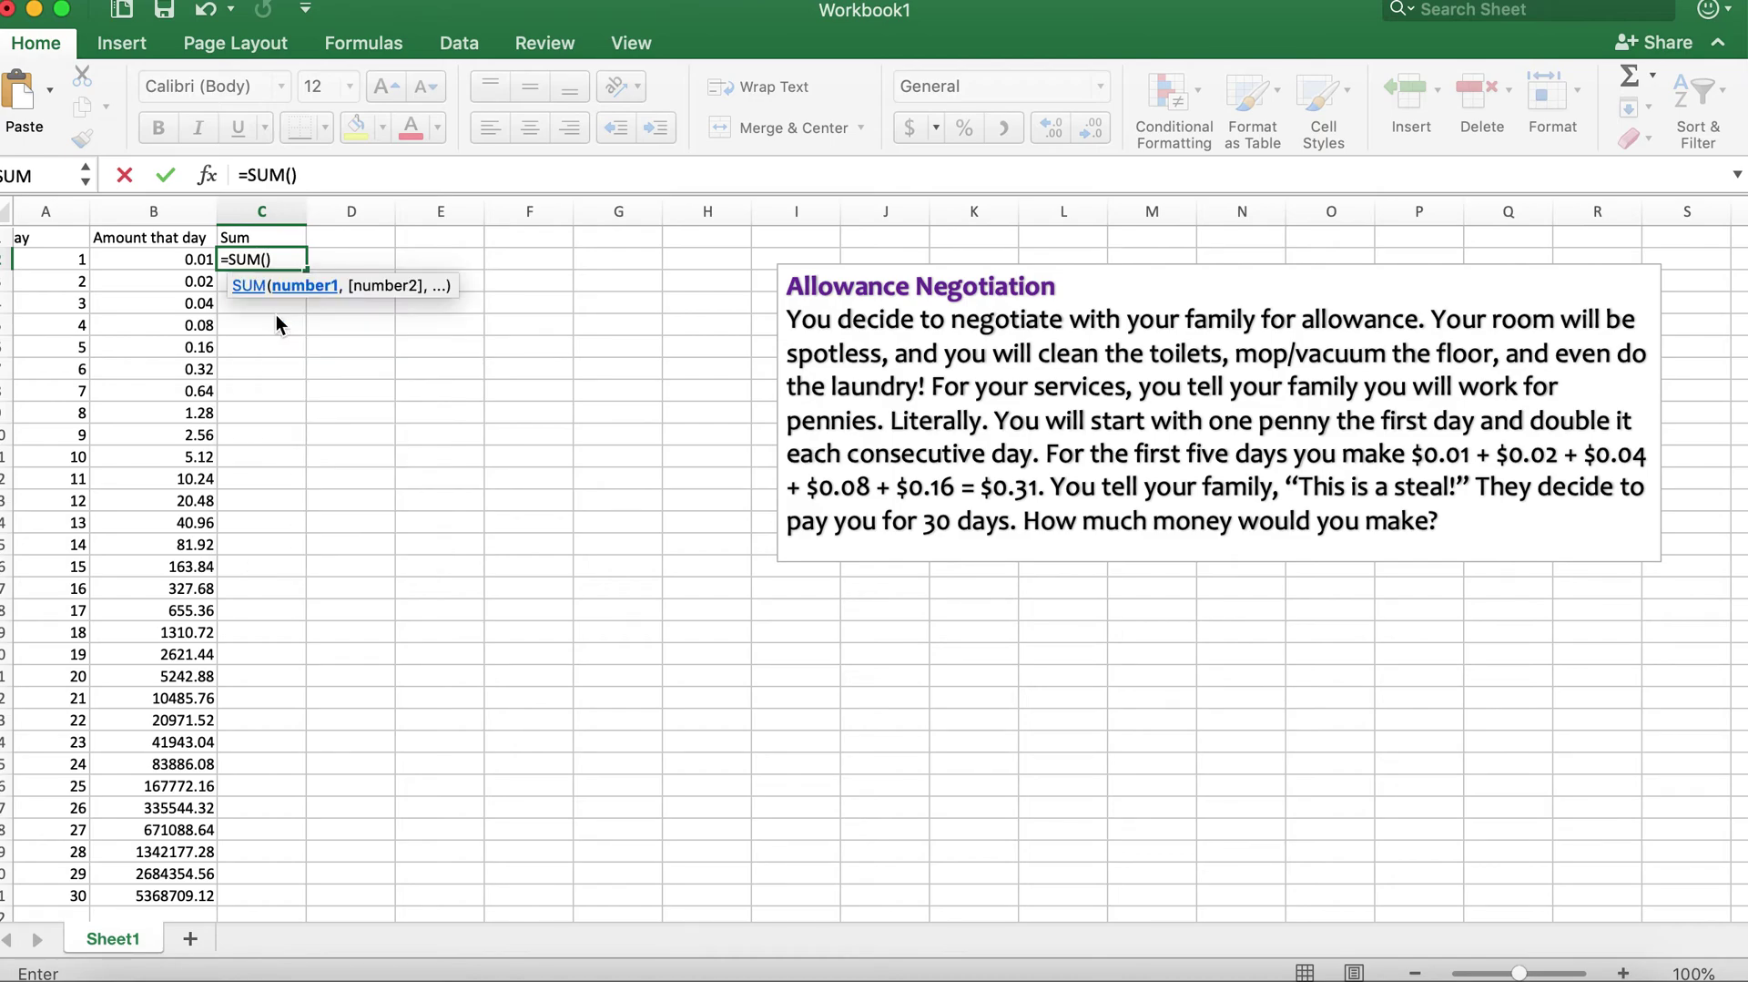
pyautogui.click(192, 258)
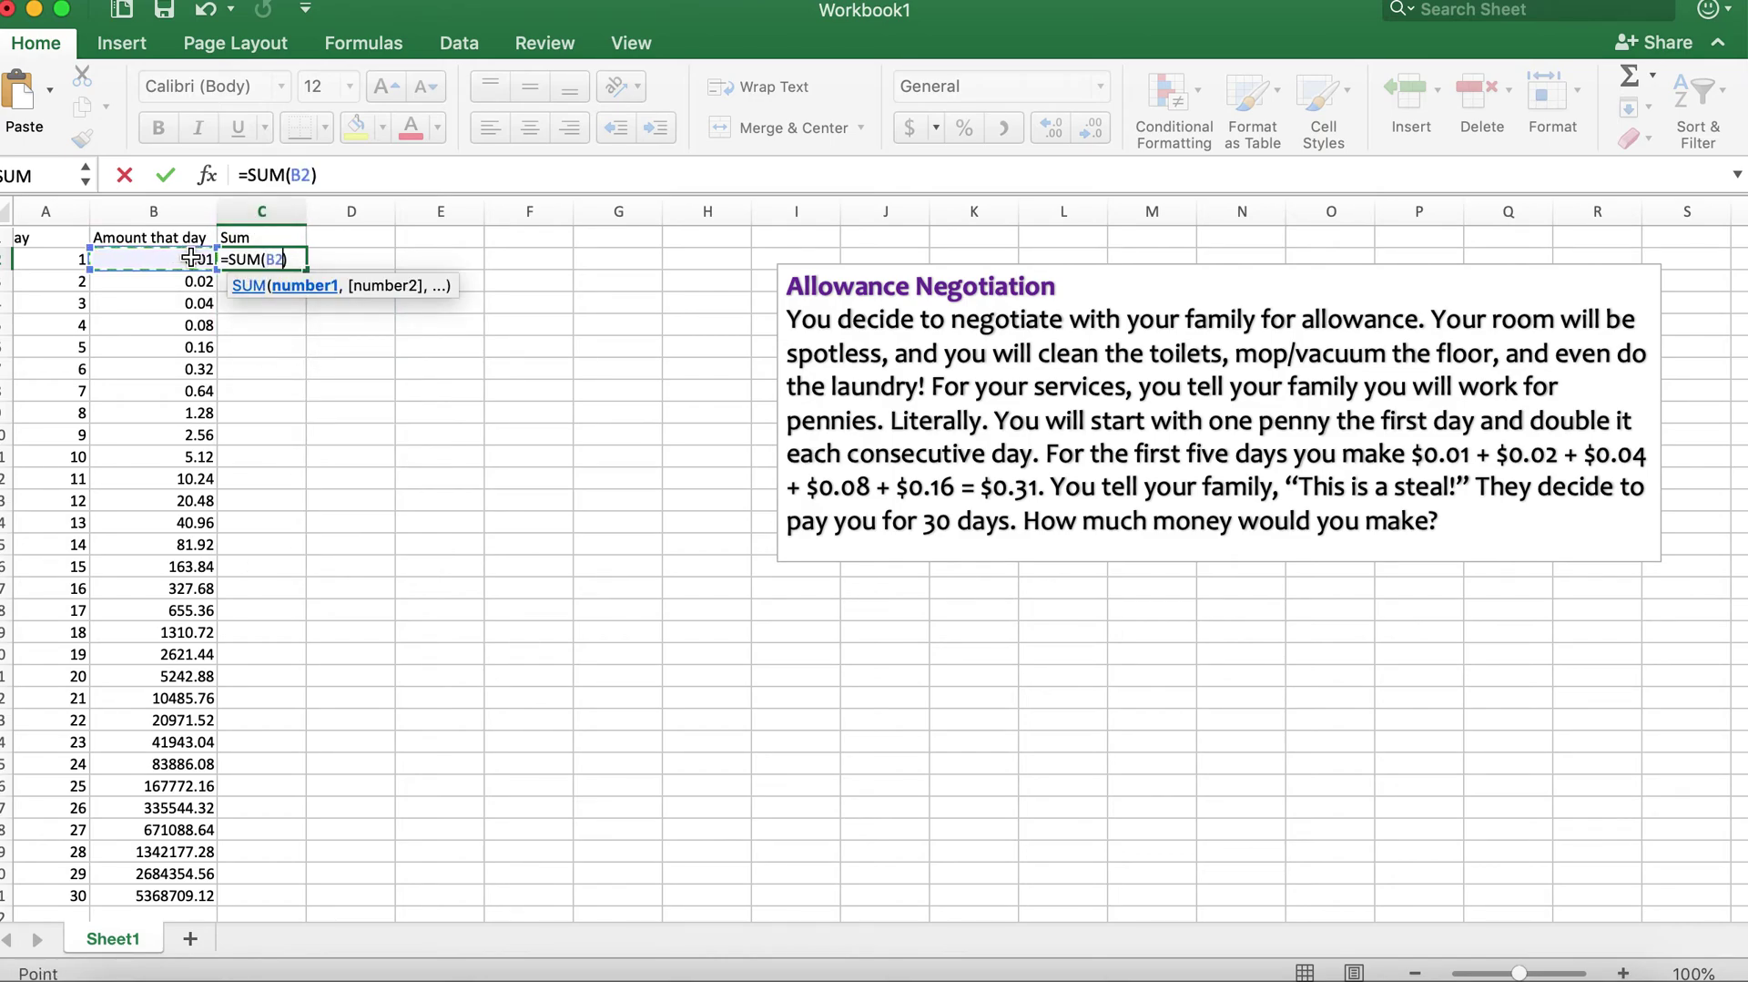
pyautogui.moveTo(191, 259); pyautogui.dragTo(214, 889)
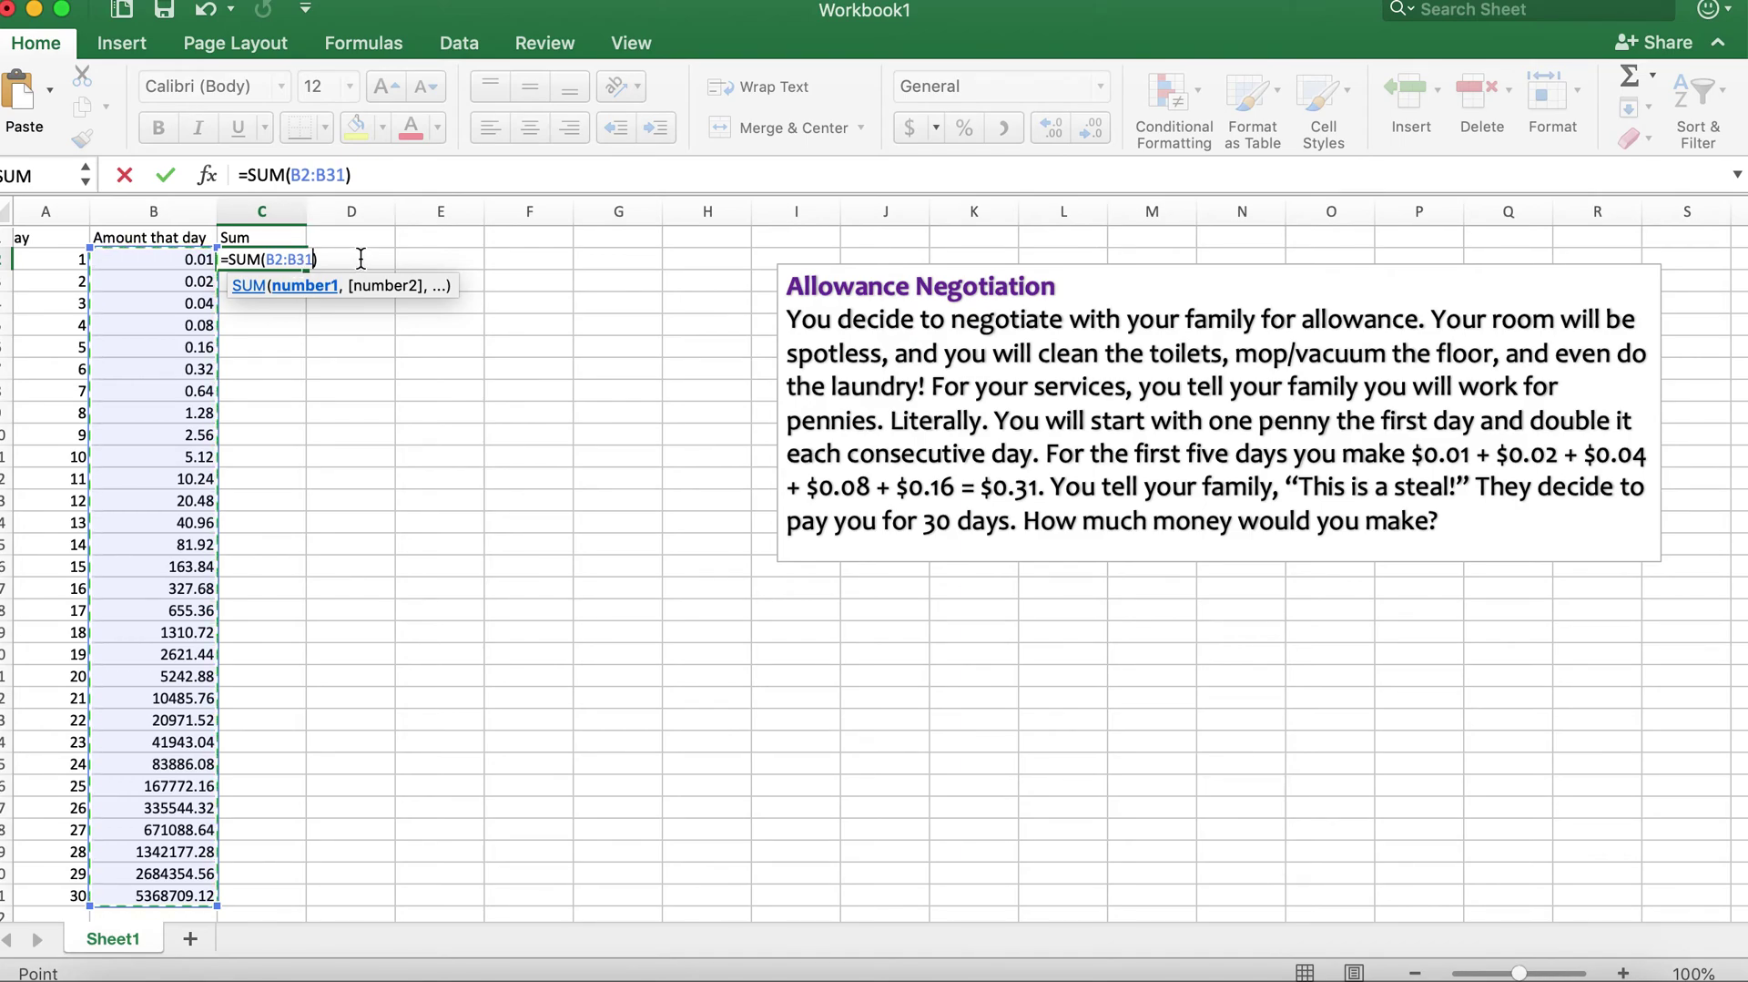
pyautogui.press('Return')
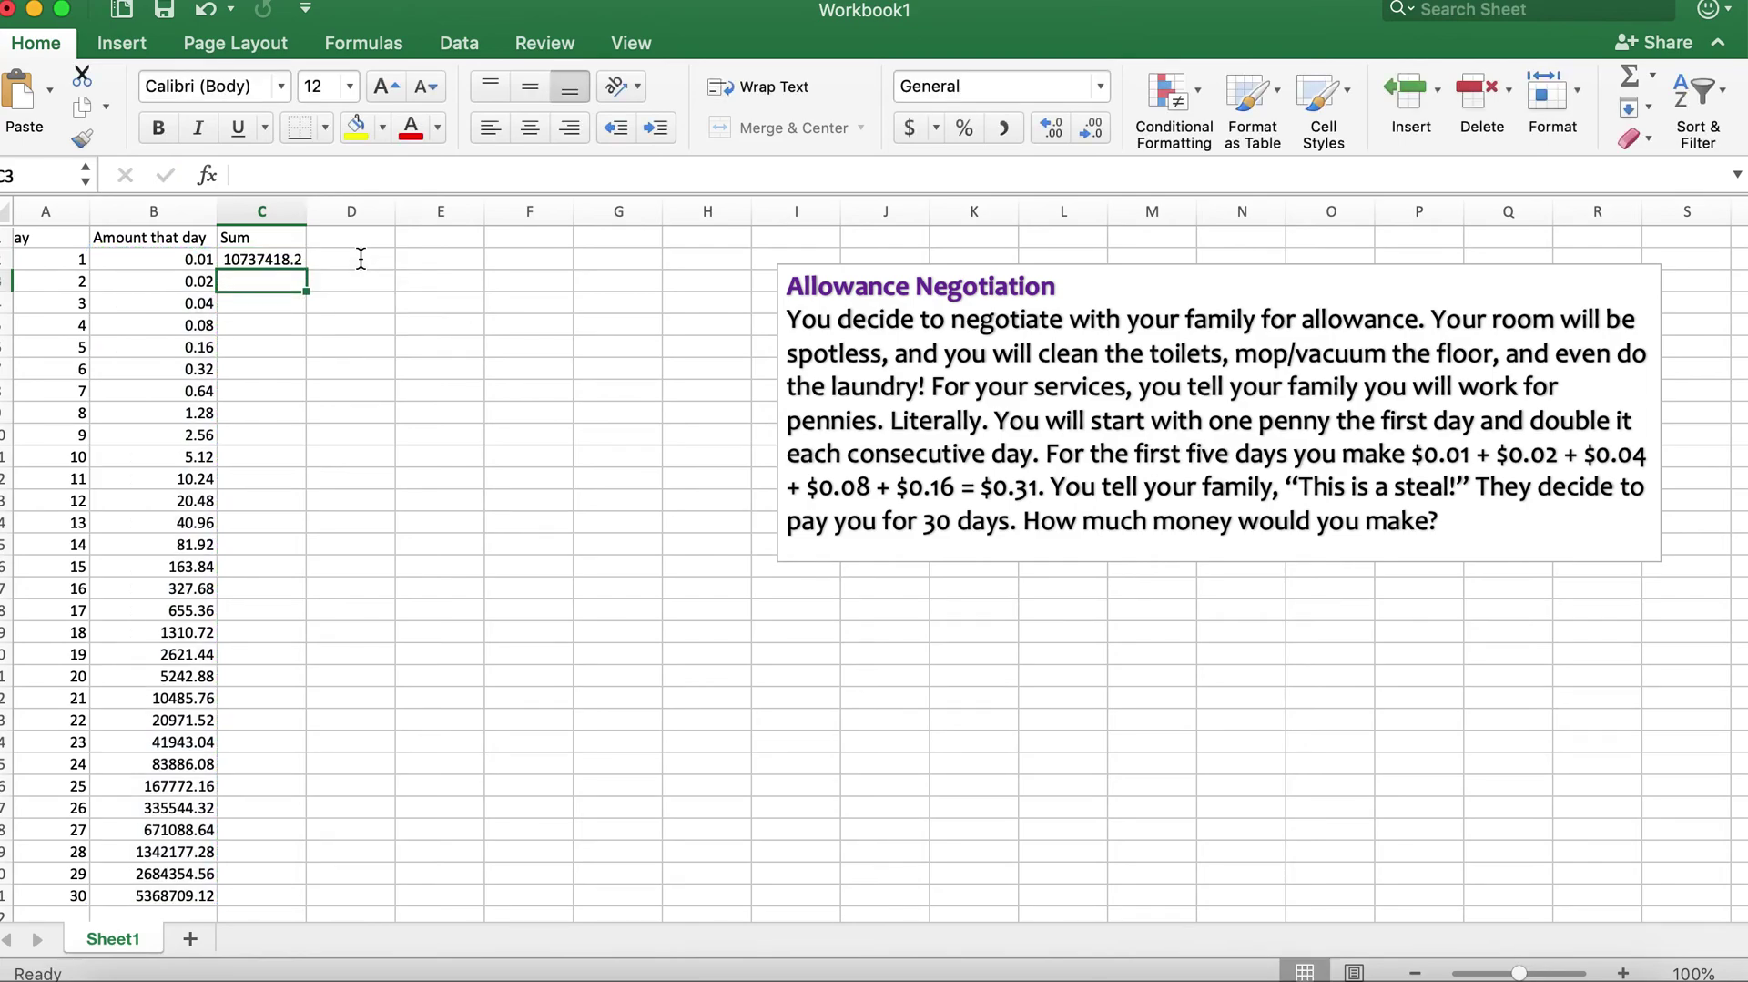